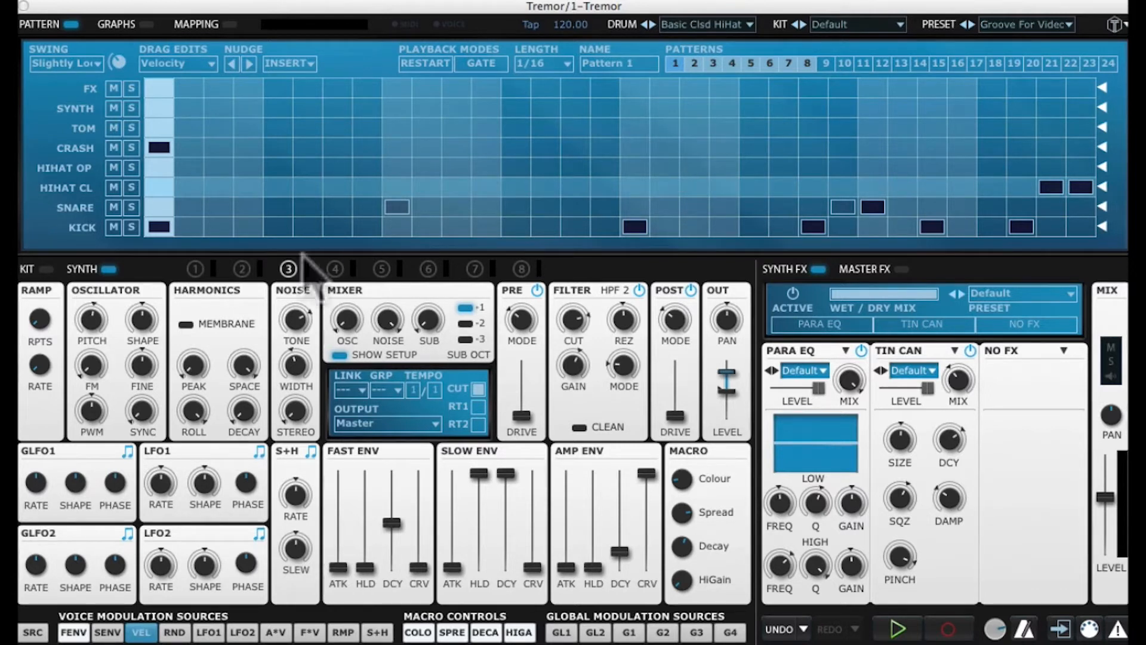
- Look through the synth settings of drum voices 1 to 8, returning to the kick voice
{"action": "left_click", "coordinate": [242, 269]}
{"action": "left_click", "coordinate": [195, 269]}
{"action": "left_click", "coordinate": [288, 269]}
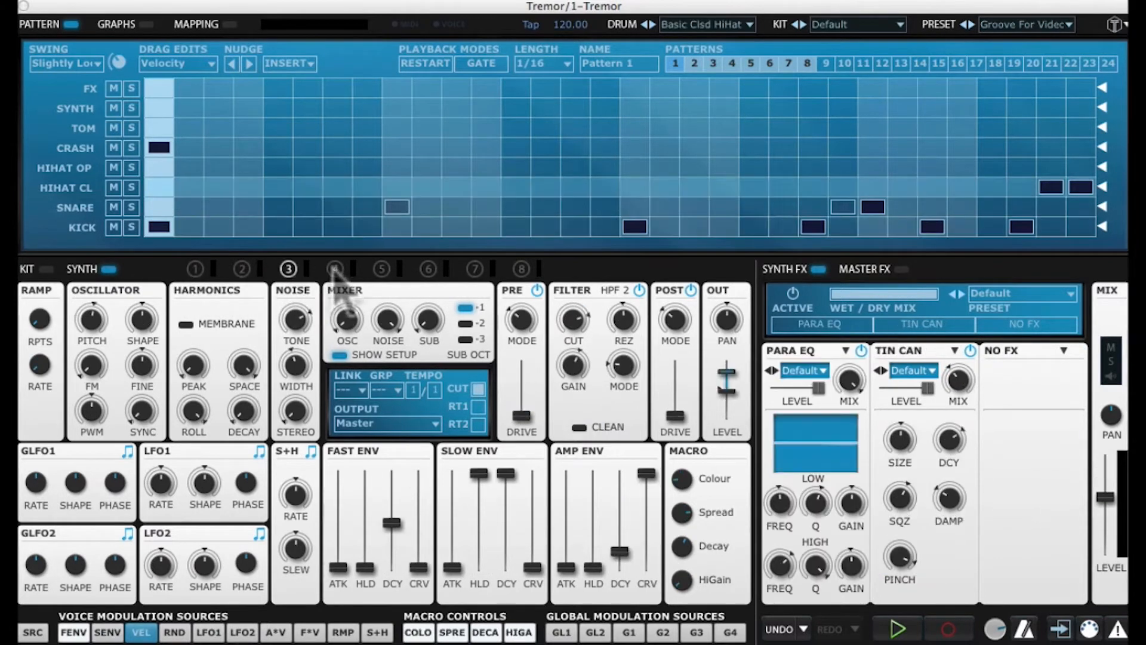
{"action": "left_click", "coordinate": [334, 269]}
{"action": "left_click", "coordinate": [382, 268]}
{"action": "left_click", "coordinate": [428, 269]}
{"action": "left_click", "coordinate": [475, 269]}
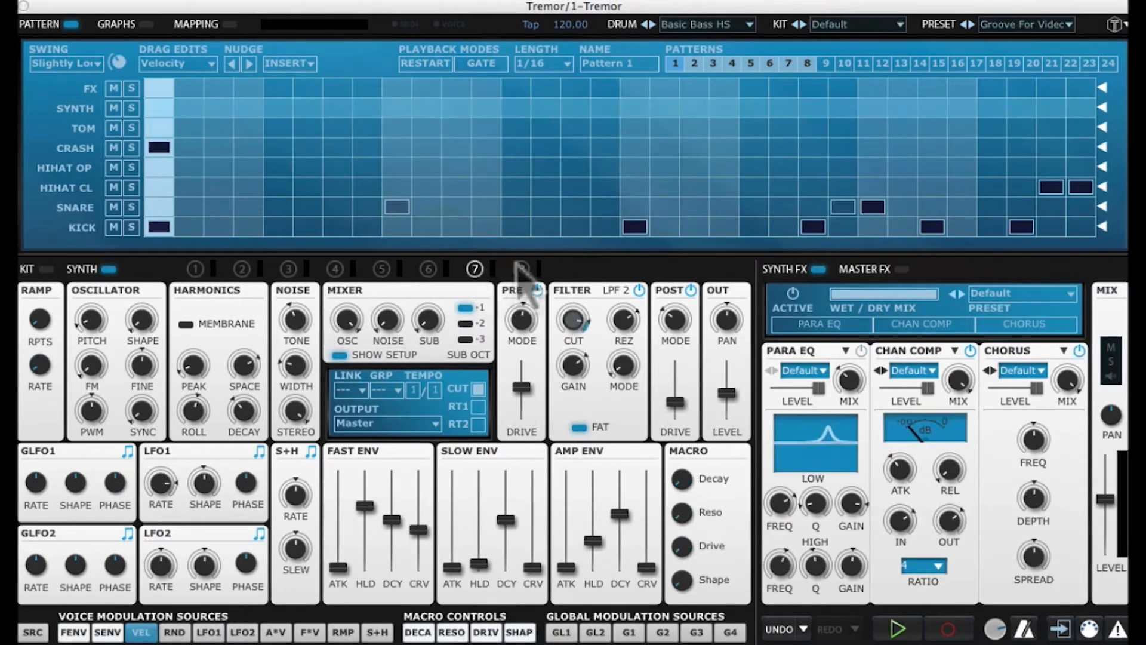
{"action": "left_click", "coordinate": [521, 269]}
{"action": "left_click", "coordinate": [195, 269]}
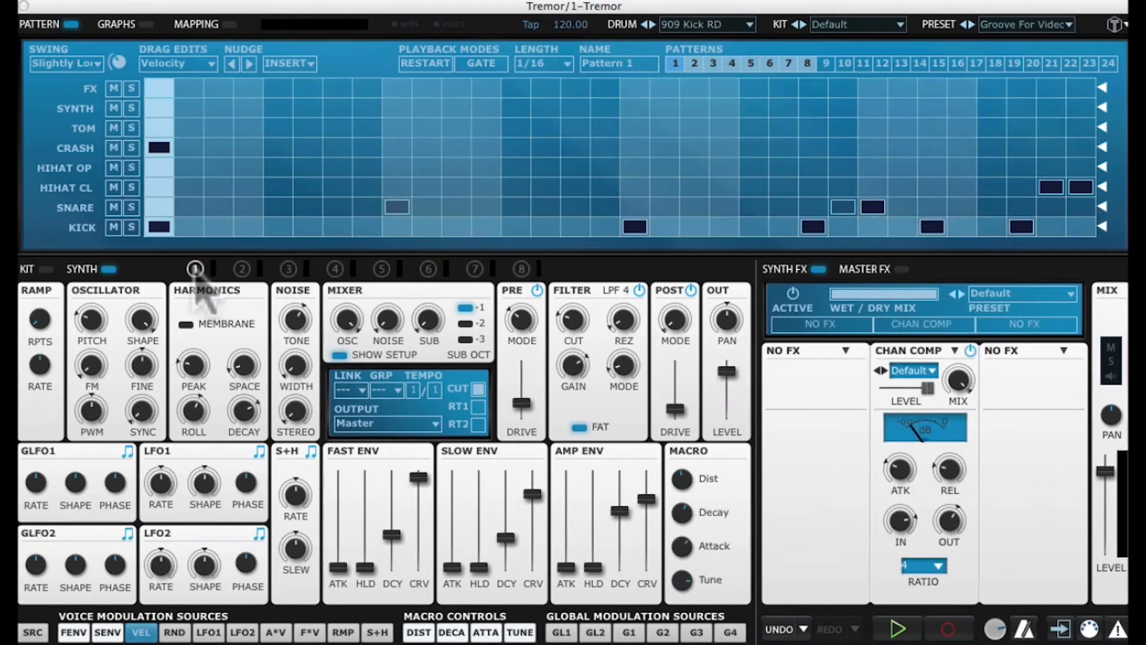
- Compare the synth settings of the kick, snare and closed hi-hat voices, ending on the closed hi-hat
{"action": "left_click", "coordinate": [242, 268]}
{"action": "left_click", "coordinate": [288, 269]}
{"action": "left_click", "coordinate": [335, 268]}
{"action": "left_click", "coordinate": [196, 270]}
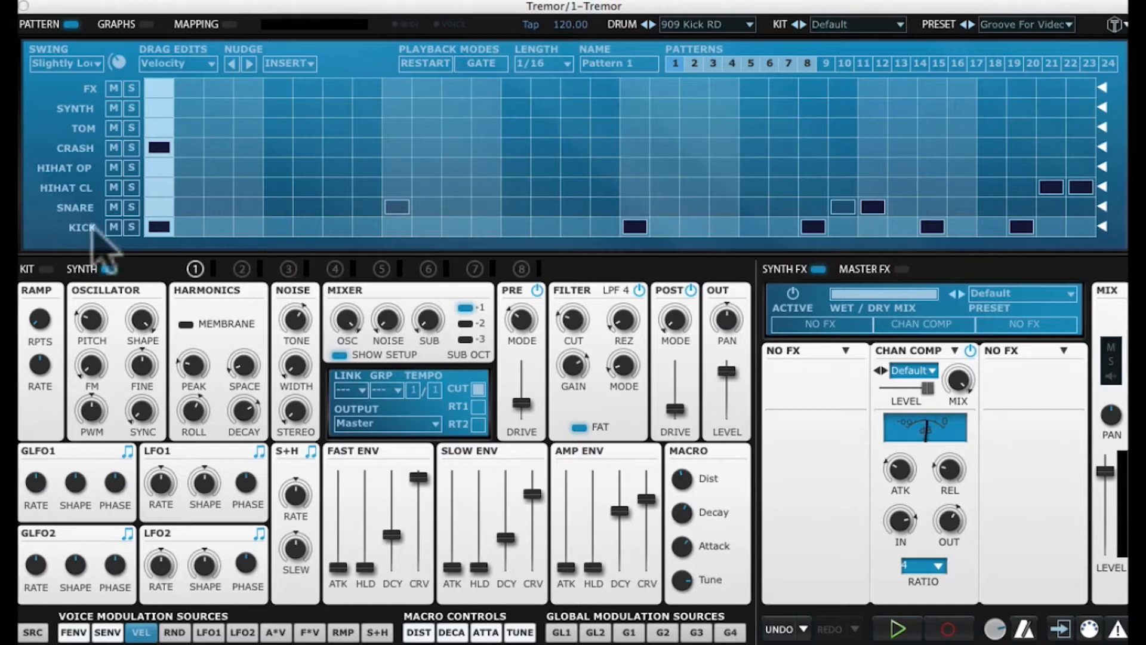
{"action": "left_click", "coordinate": [242, 268]}
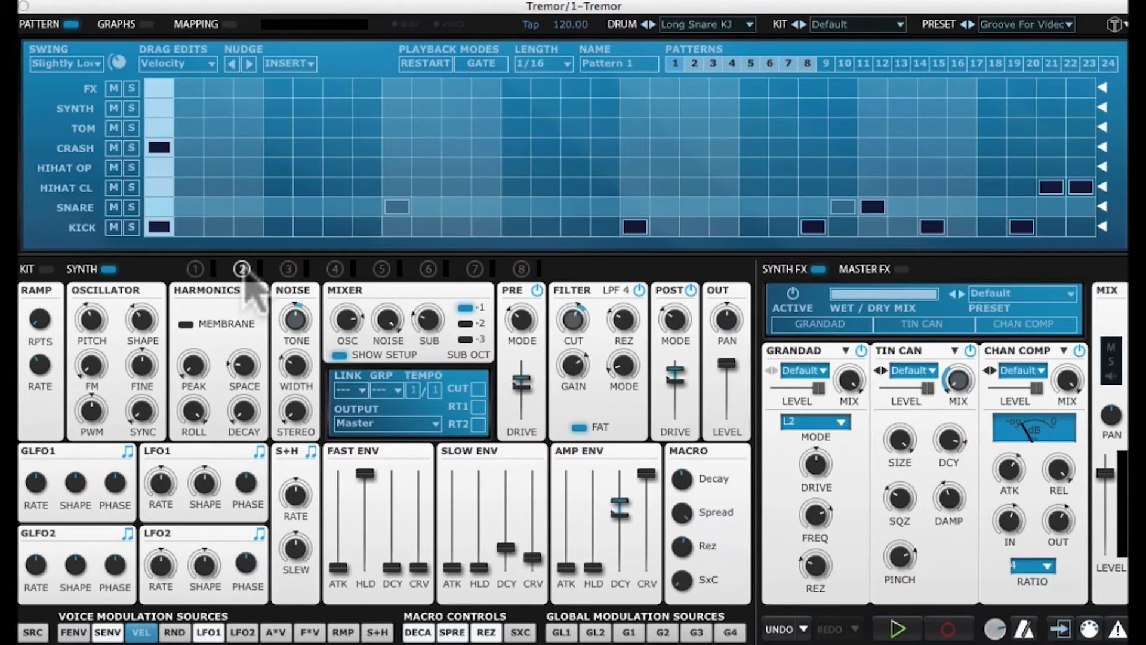
{"action": "left_click", "coordinate": [288, 269]}
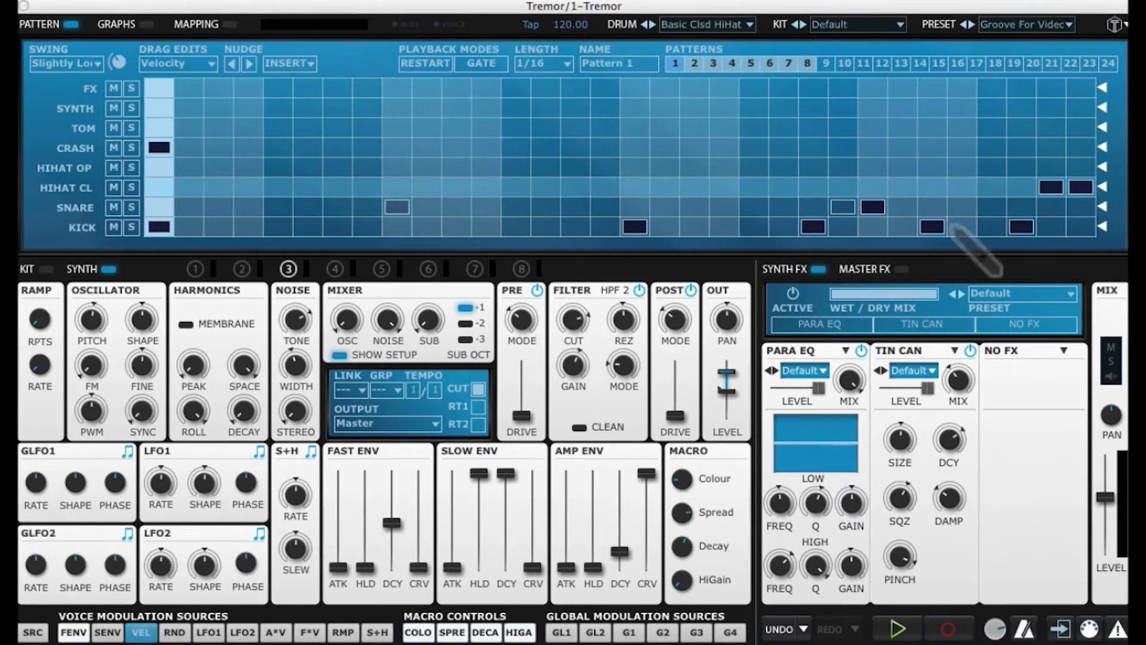
- Check the available pattern step lengths and keep 1/16
{"action": "left_click", "coordinate": [566, 64]}
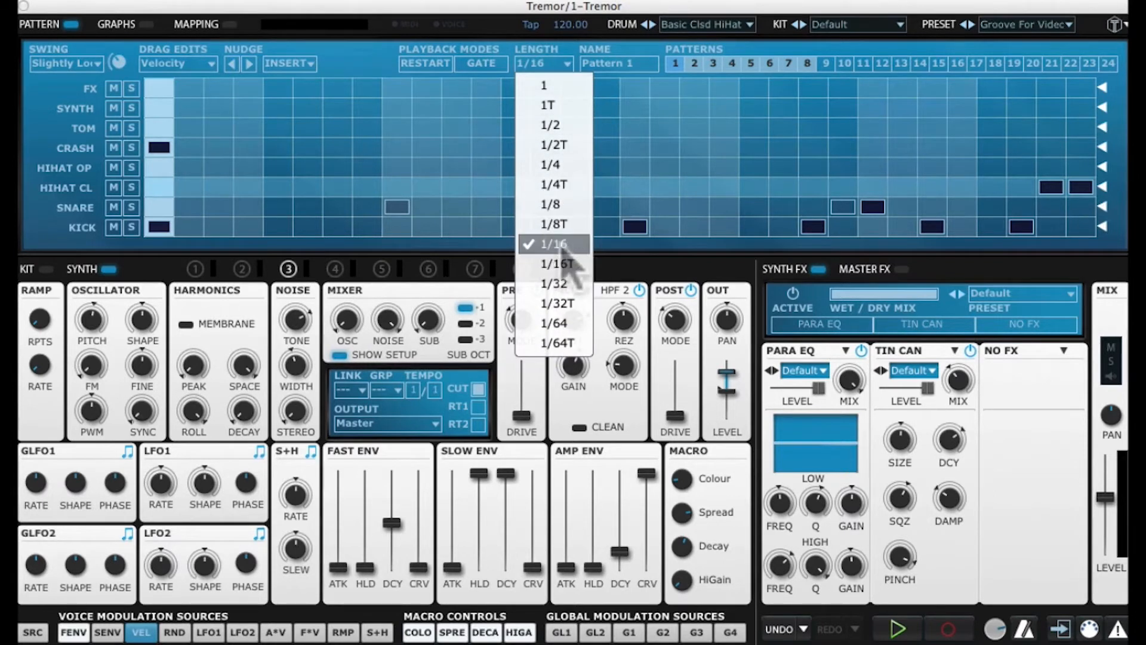
{"action": "left_click", "coordinate": [561, 245]}
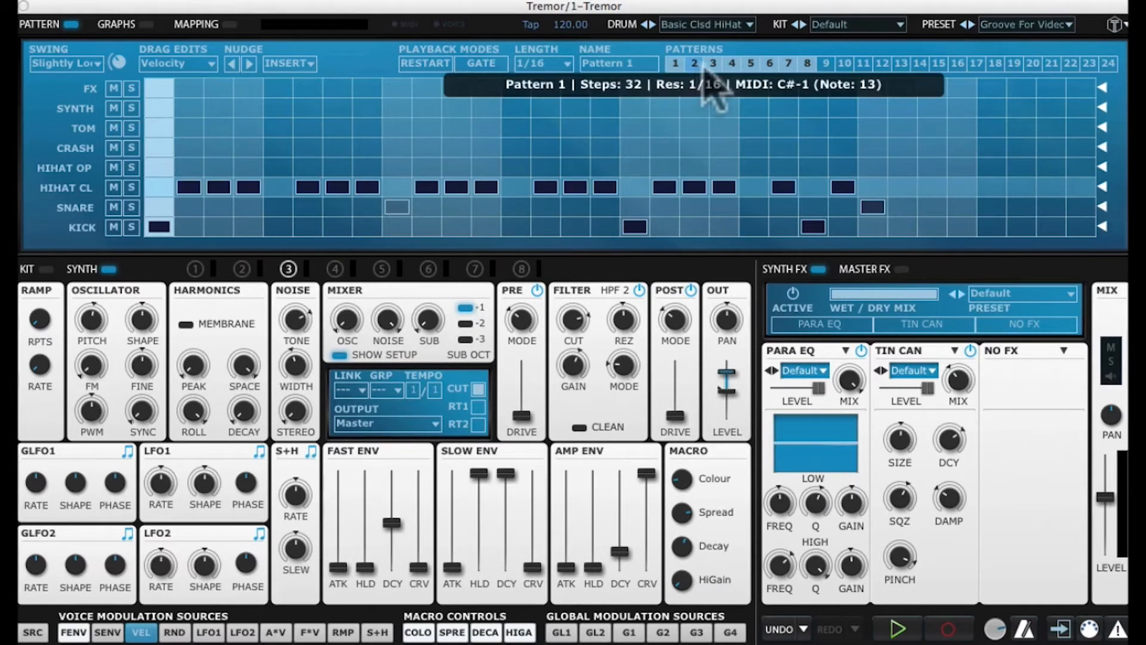
- Look through the programmed patterns among slots 1 to 8 and return to pattern 1
{"action": "left_click", "coordinate": [734, 64]}
{"action": "left_click", "coordinate": [752, 65]}
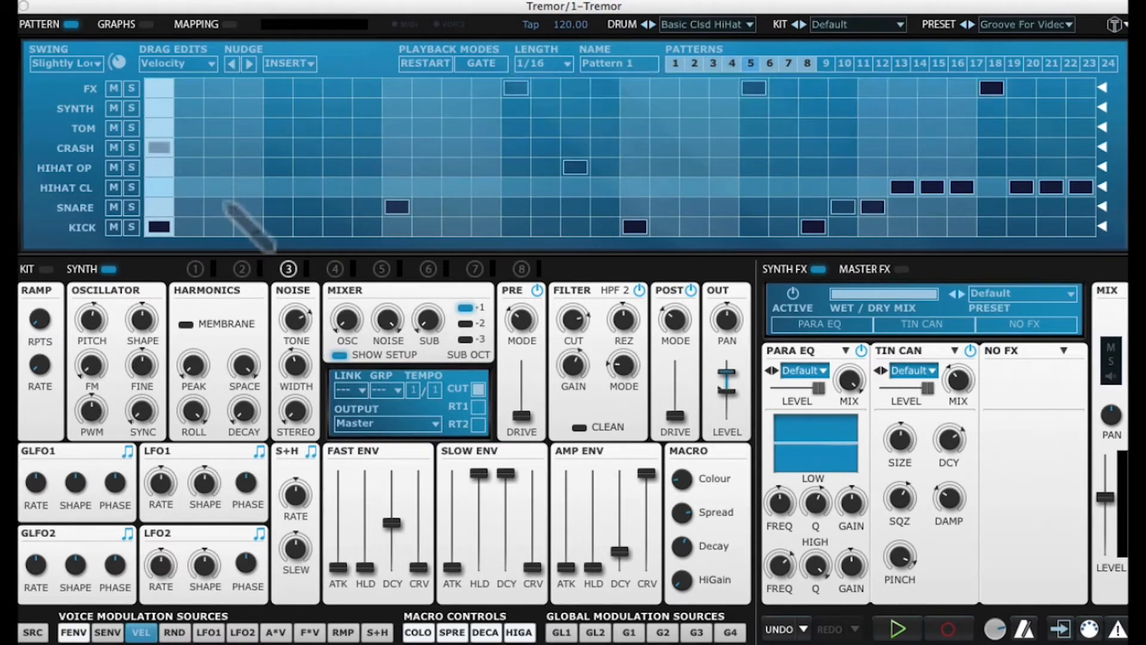
{"action": "left_click", "coordinate": [770, 64]}
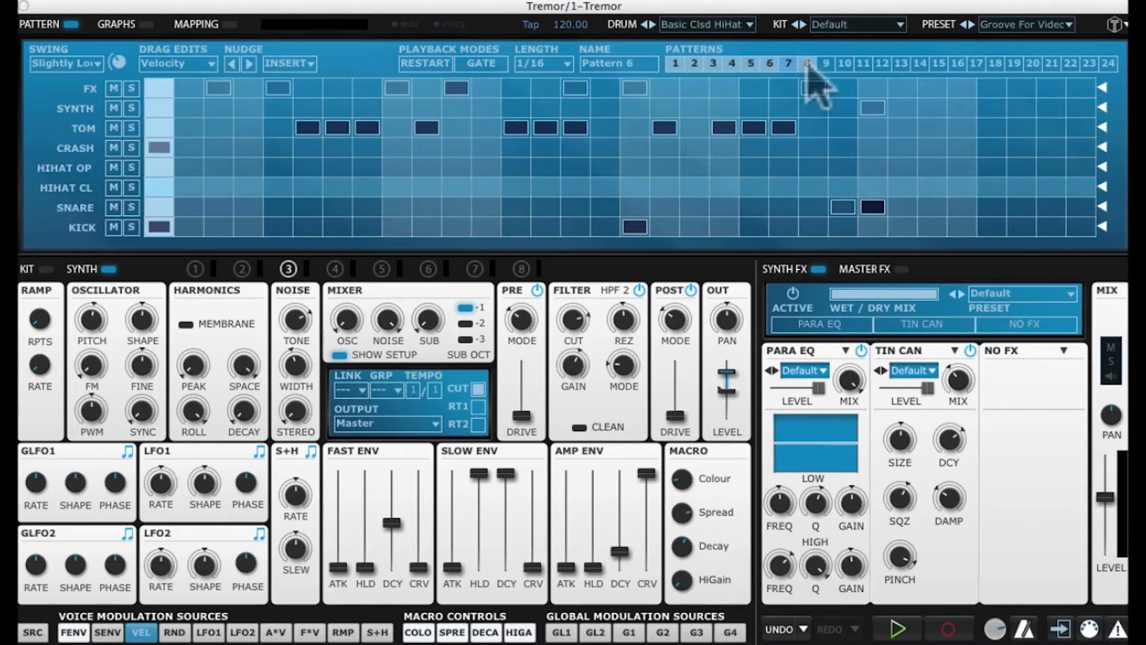
{"action": "left_click", "coordinate": [675, 63]}
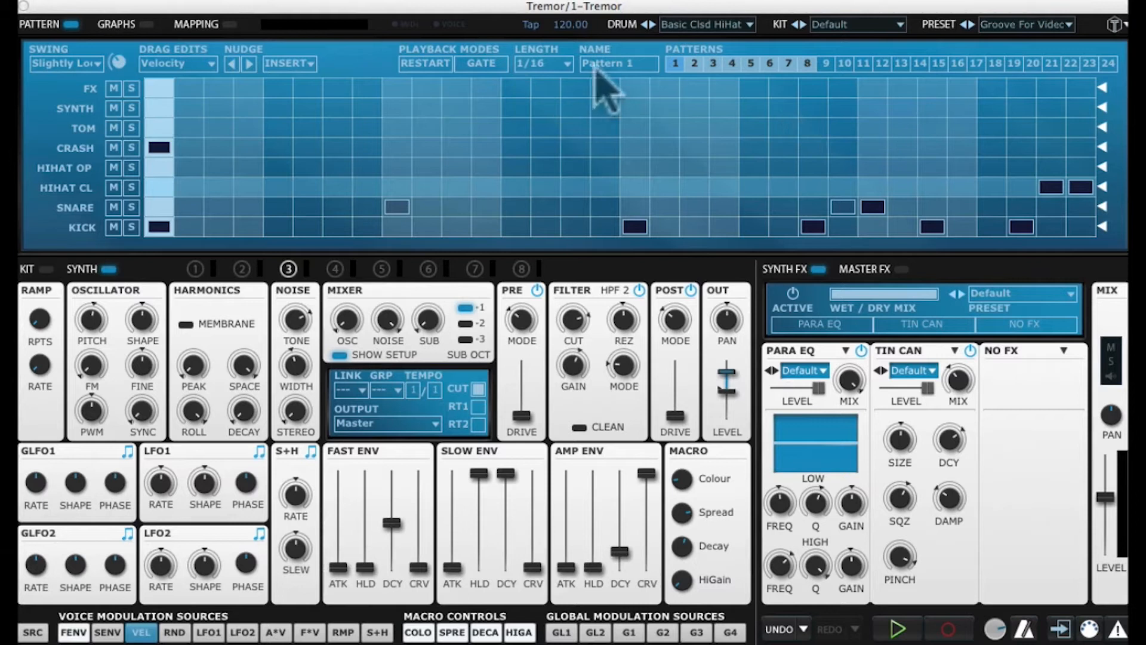
{"action": "left_click", "coordinate": [731, 63]}
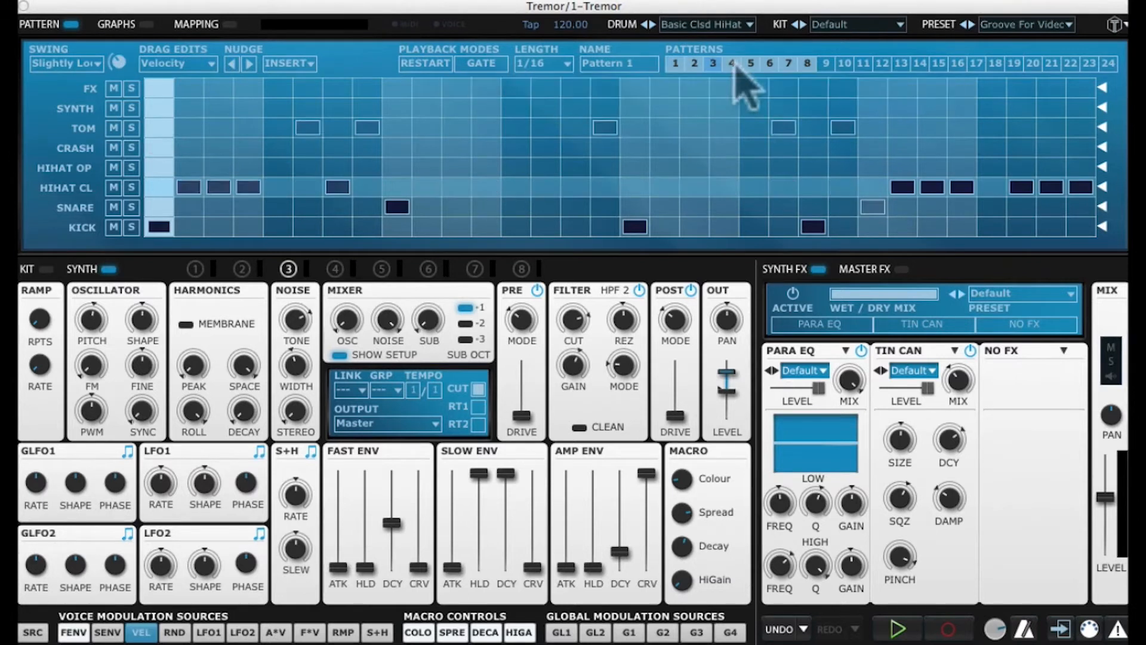
{"action": "left_click", "coordinate": [713, 63]}
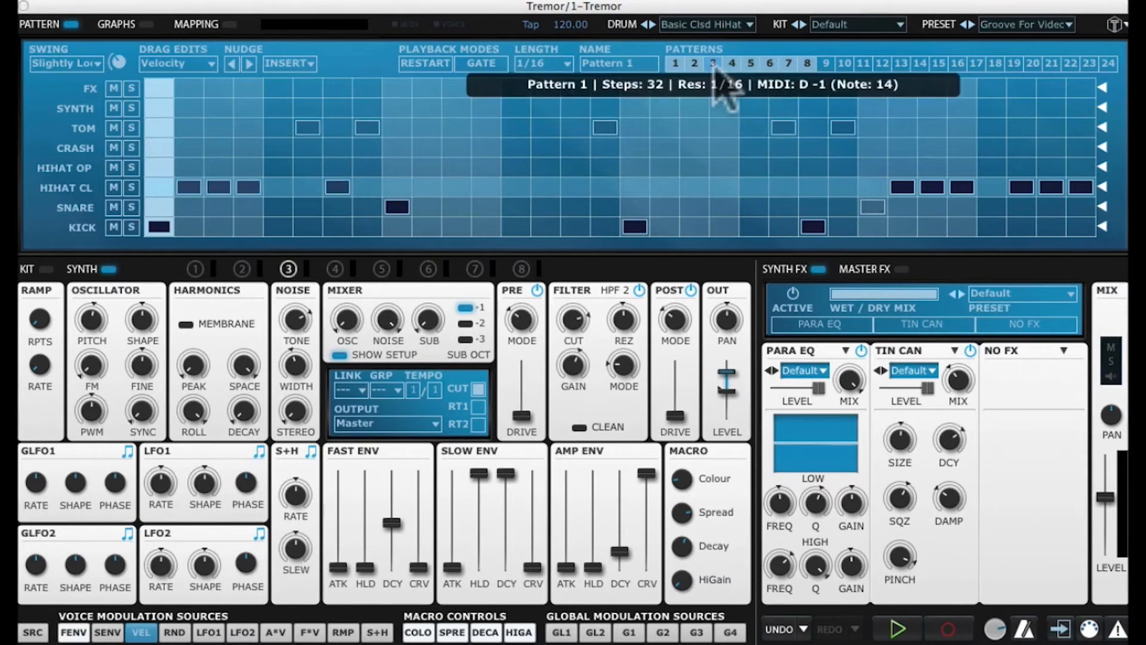
{"action": "left_click", "coordinate": [694, 63]}
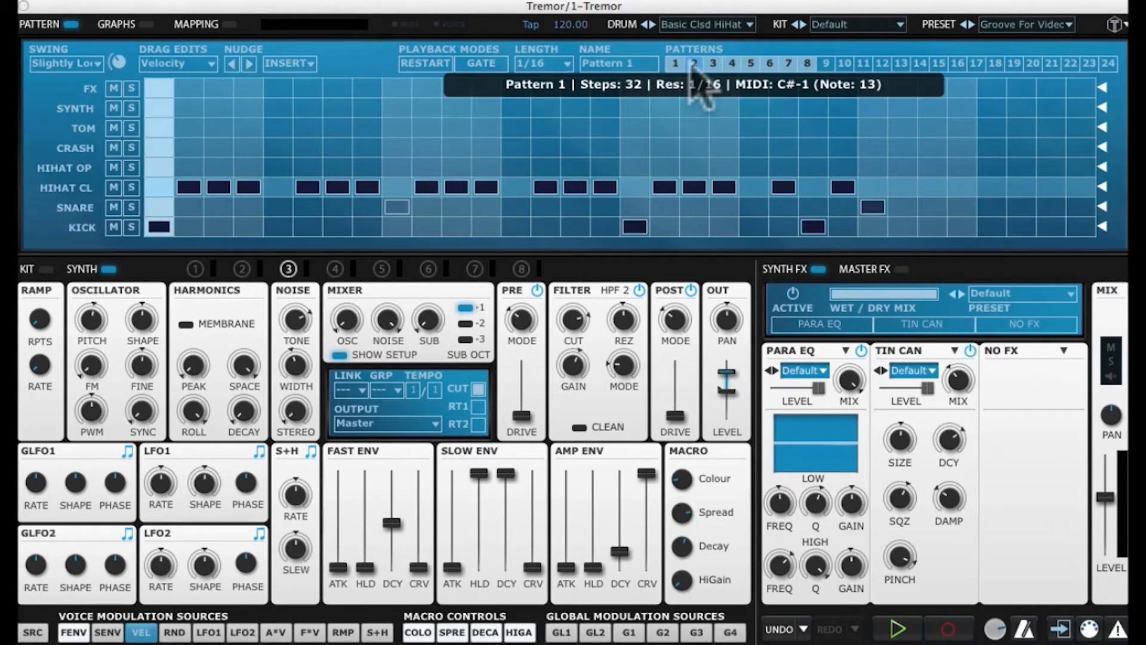
{"action": "left_click", "coordinate": [675, 63]}
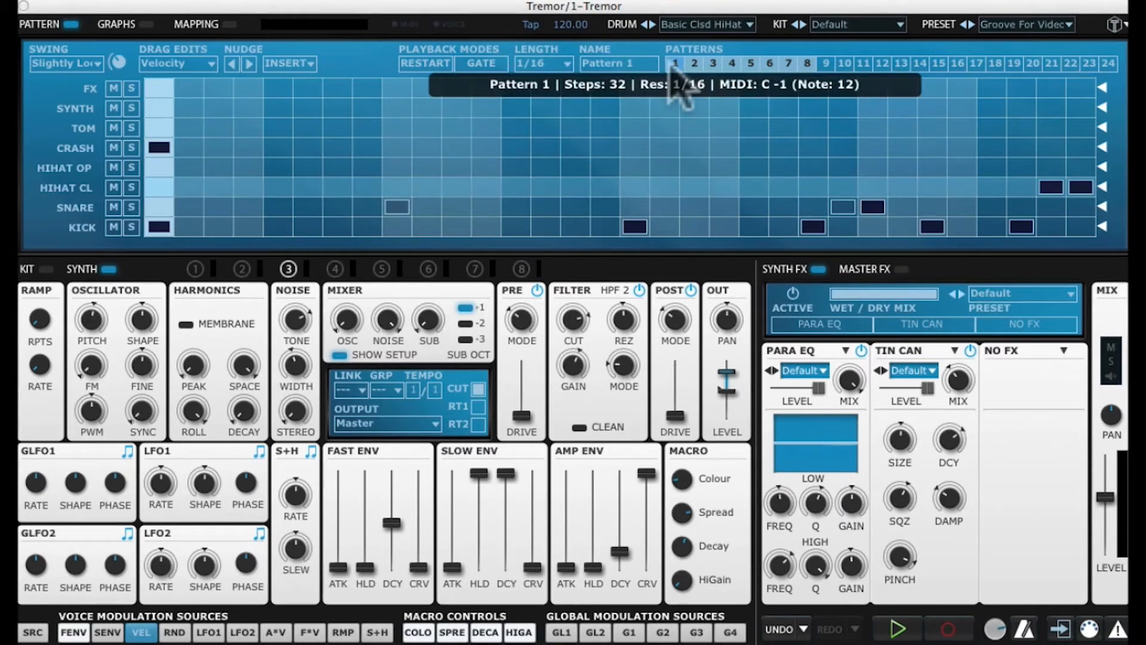
- Look at the unused pattern slots from 9 onward and return to pattern 1
{"action": "left_click", "coordinate": [826, 63]}
{"action": "left_click", "coordinate": [844, 62]}
{"action": "left_click", "coordinate": [863, 63]}
{"action": "left_click", "coordinate": [883, 62]}
{"action": "left_click", "coordinate": [919, 62]}
{"action": "left_click", "coordinate": [675, 63]}
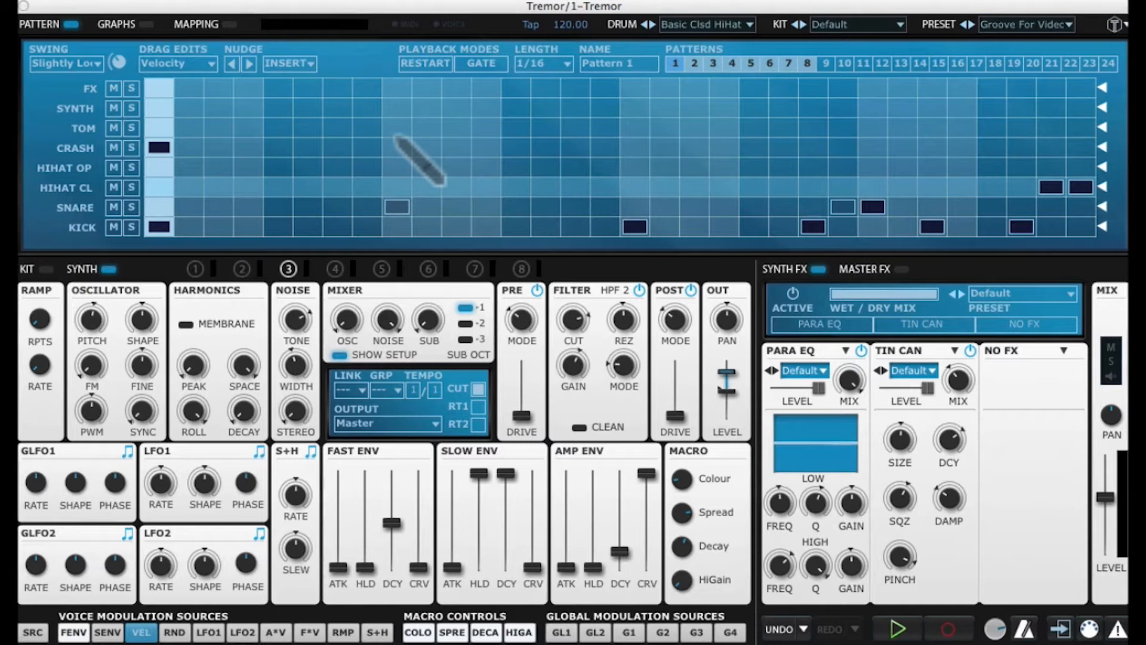
- Try a crash hit on step 9 at low and full velocity, and remove it again
{"action": "left_click", "coordinate": [397, 147]}
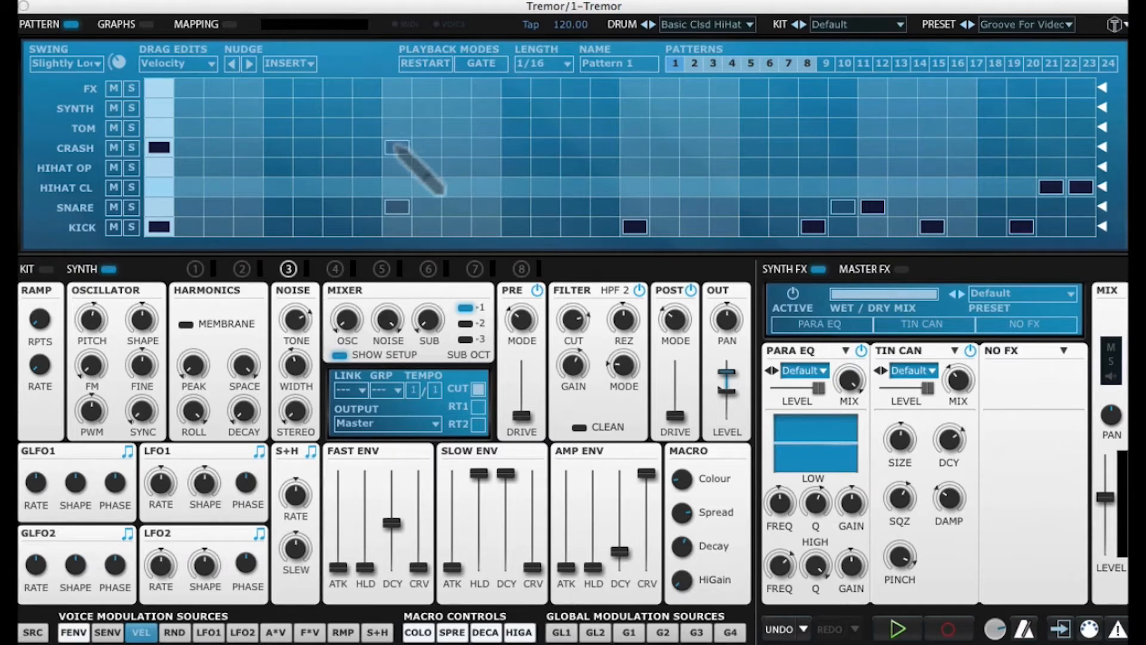
{"action": "left_click", "coordinate": [395, 147]}
{"action": "left_click", "coordinate": [396, 148]}
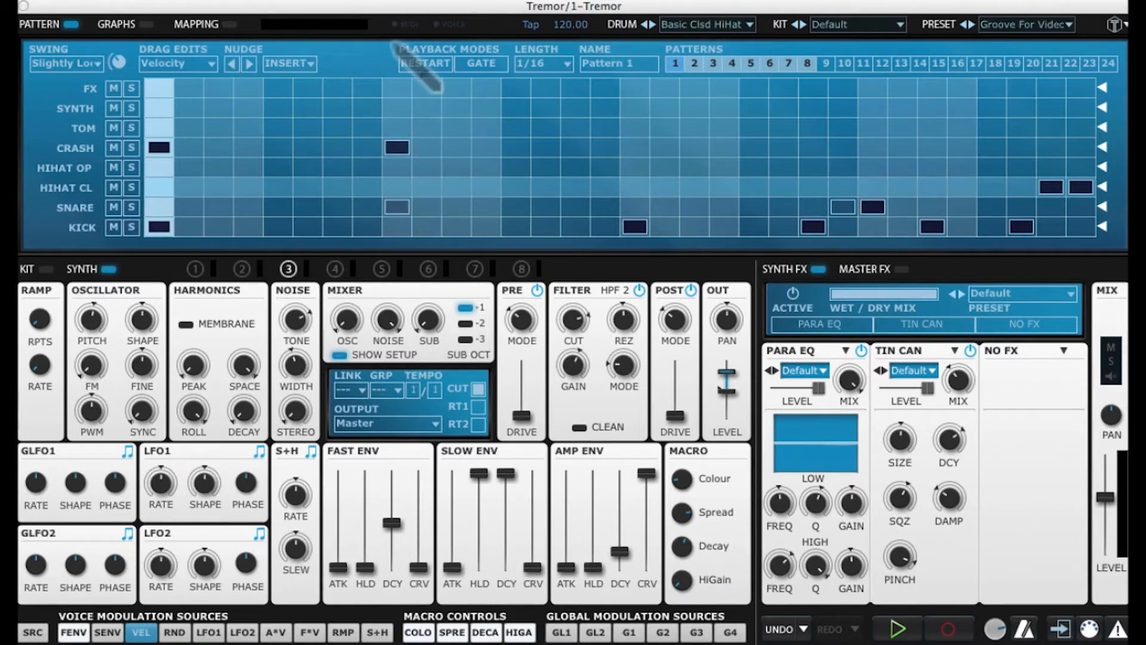
{"action": "left_click", "coordinate": [394, 147]}
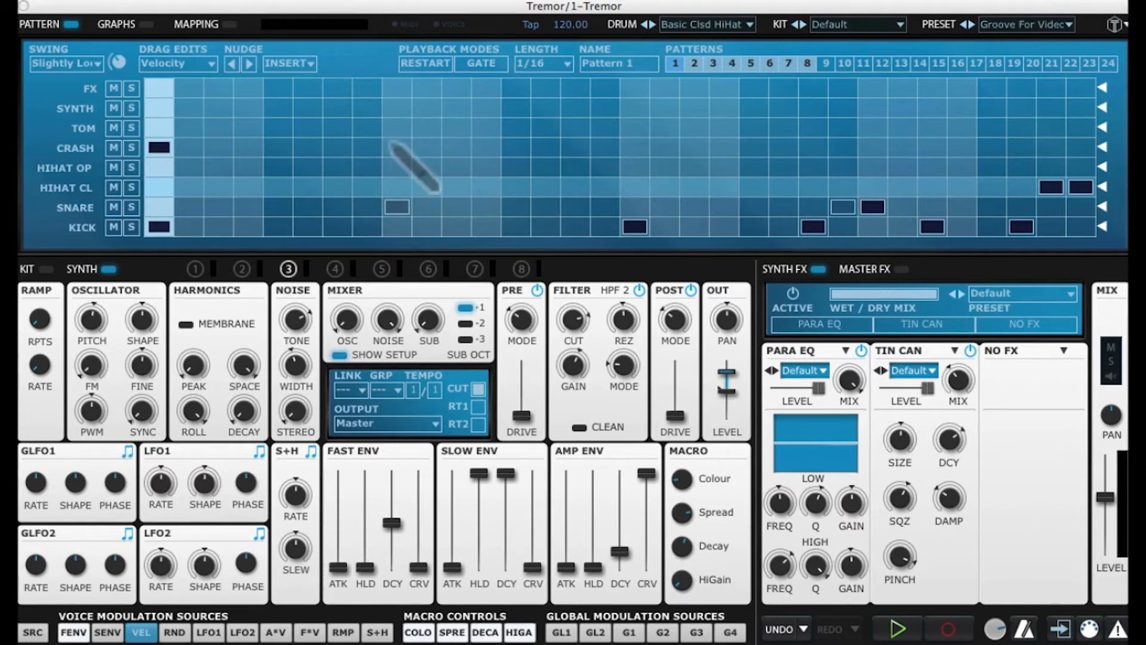
- Set the drag edit mode to Repeats and play back the pattern
{"action": "left_click", "coordinate": [204, 64]}
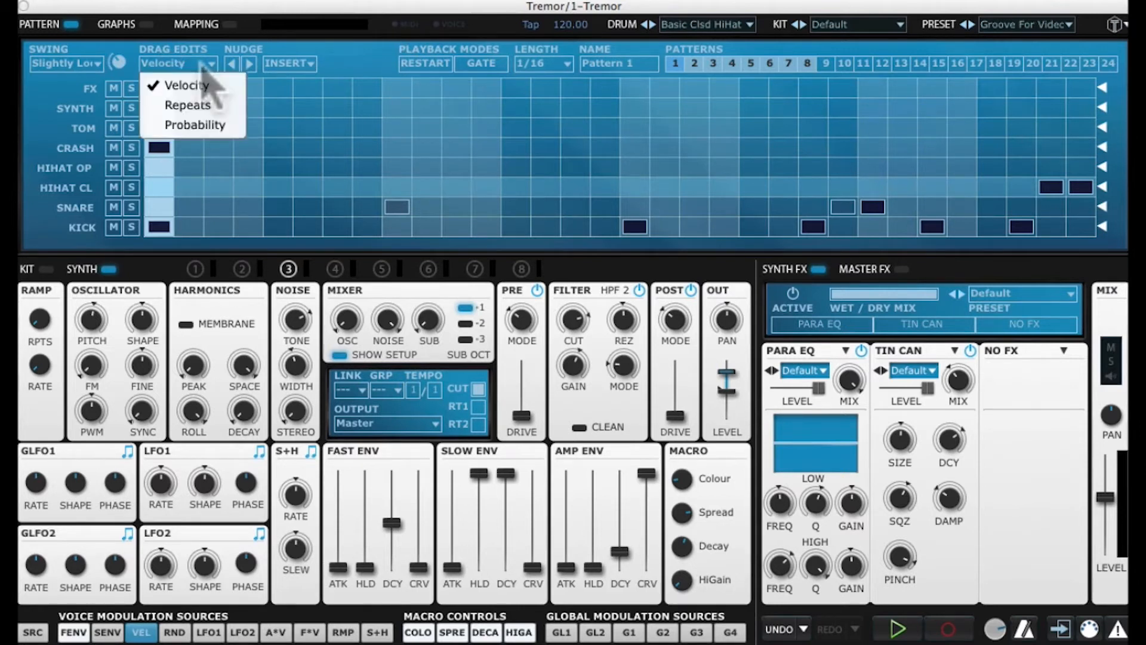
{"action": "left_click", "coordinate": [214, 105]}
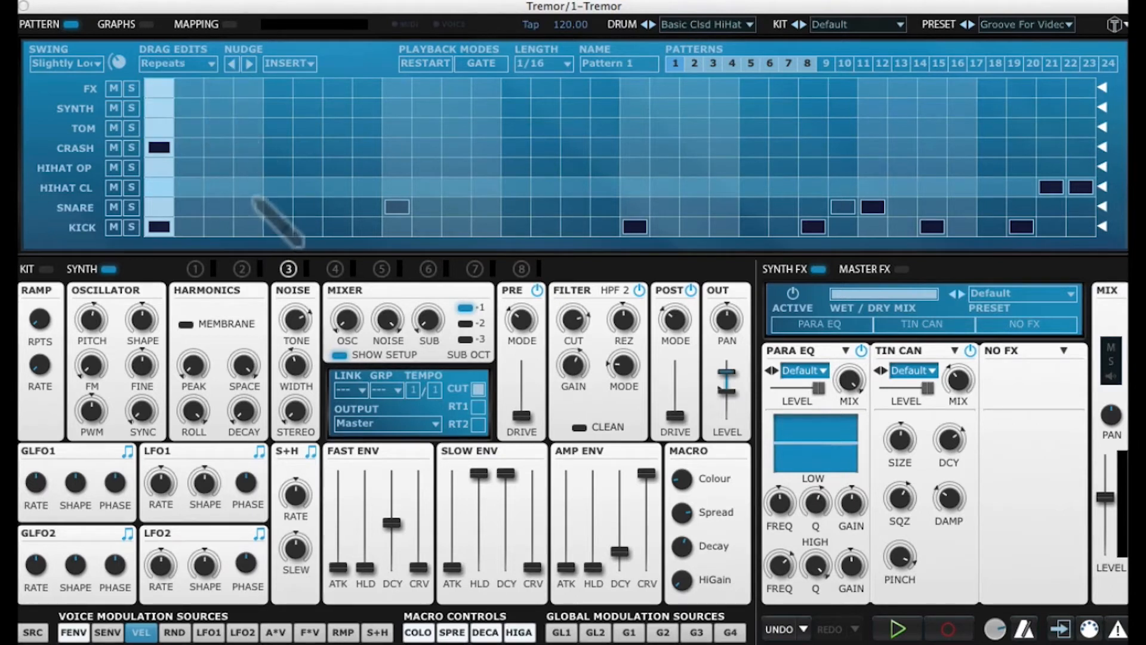
{"action": "key", "text": "space"}
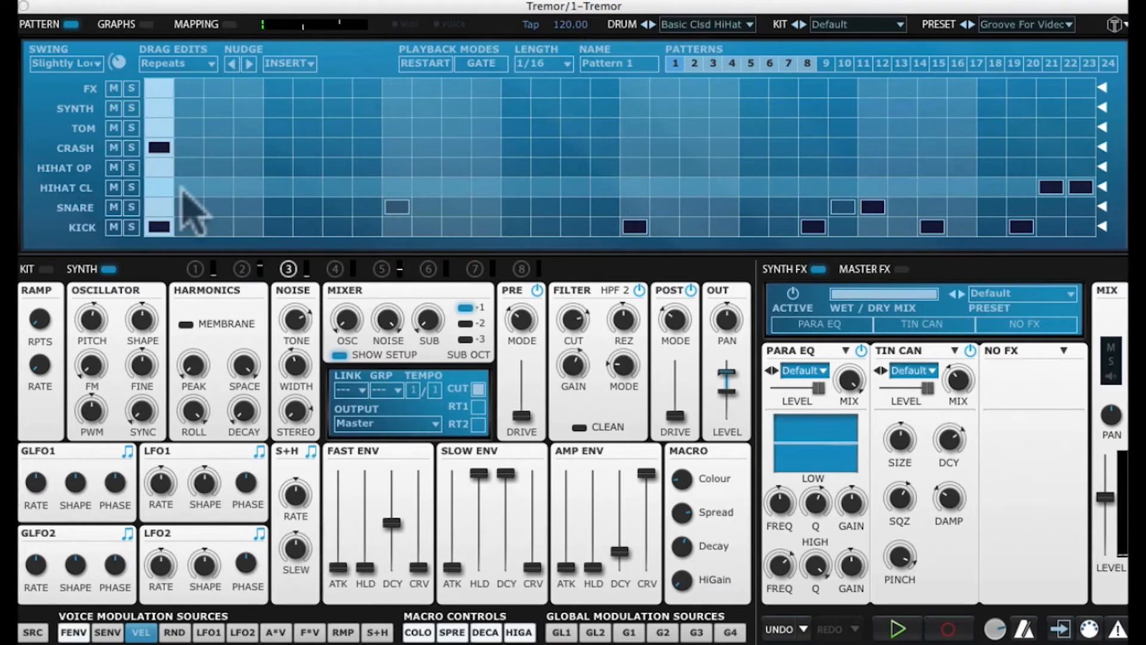
- Add closed hi-hat hits on steps 2, 4, 6 and 8 of pattern 1
{"action": "left_click_drag", "start_coordinate": [189, 188], "coordinate": [200, 287]}
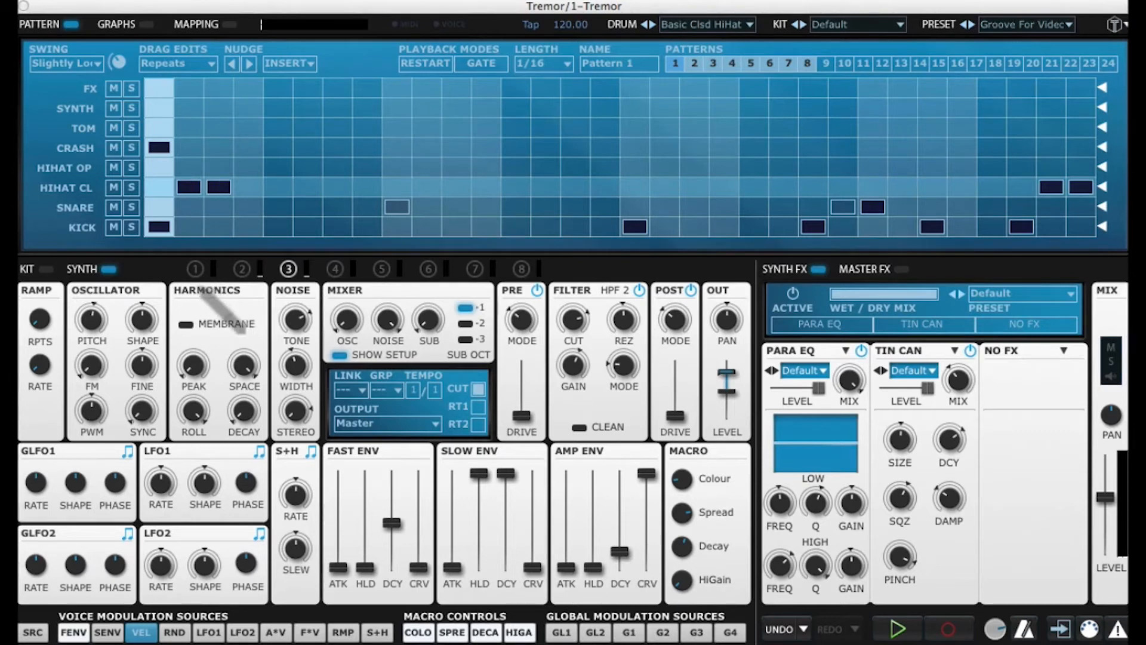
{"action": "left_click", "coordinate": [215, 188]}
{"action": "left_click", "coordinate": [248, 187]}
{"action": "left_click", "coordinate": [308, 186]}
{"action": "left_click", "coordinate": [367, 187]}
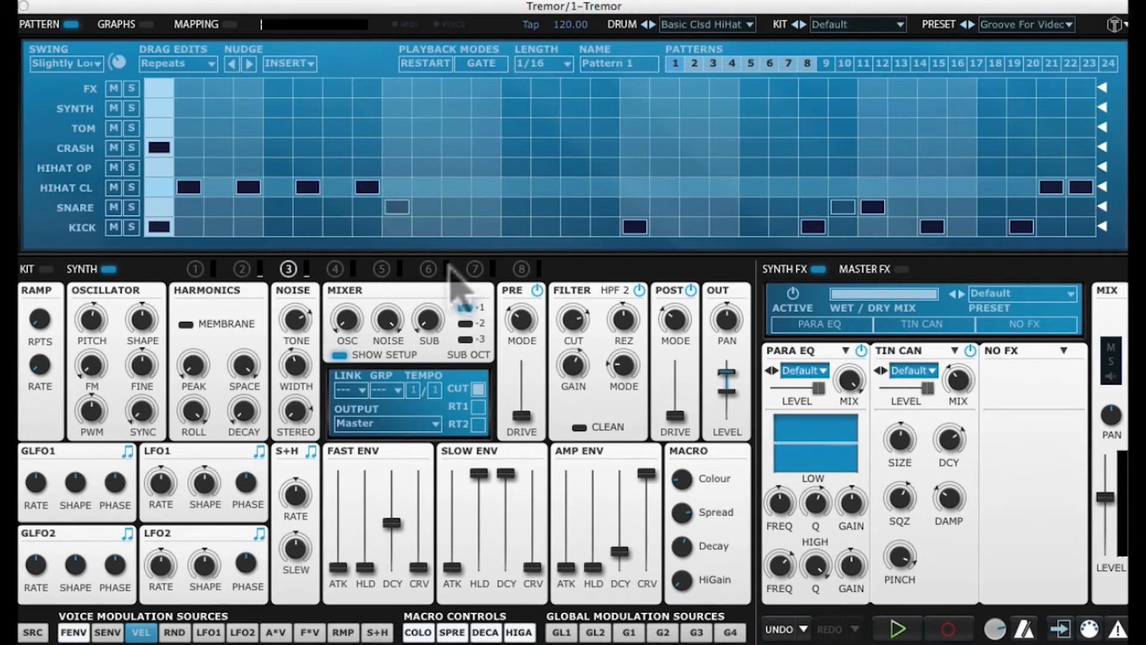
- Play the pattern, add closed hi-hat hits on steps 5 and 7 during playback, and stop it
{"action": "key", "text": "space"}
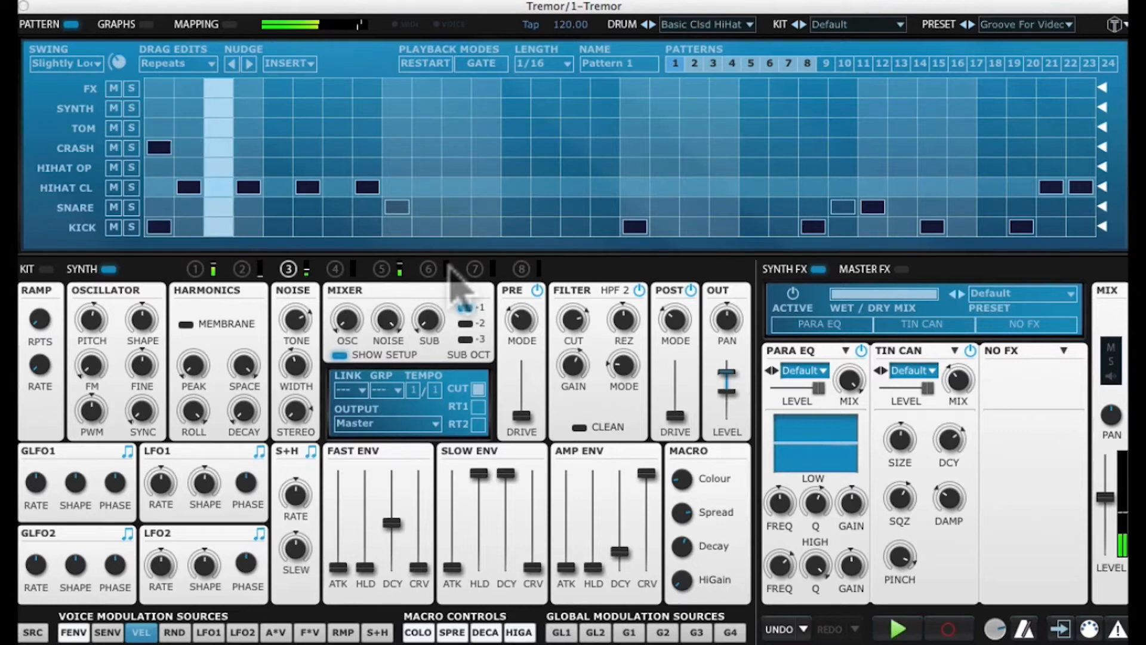
{"action": "left_click", "coordinate": [337, 187]}
{"action": "left_click", "coordinate": [278, 186]}
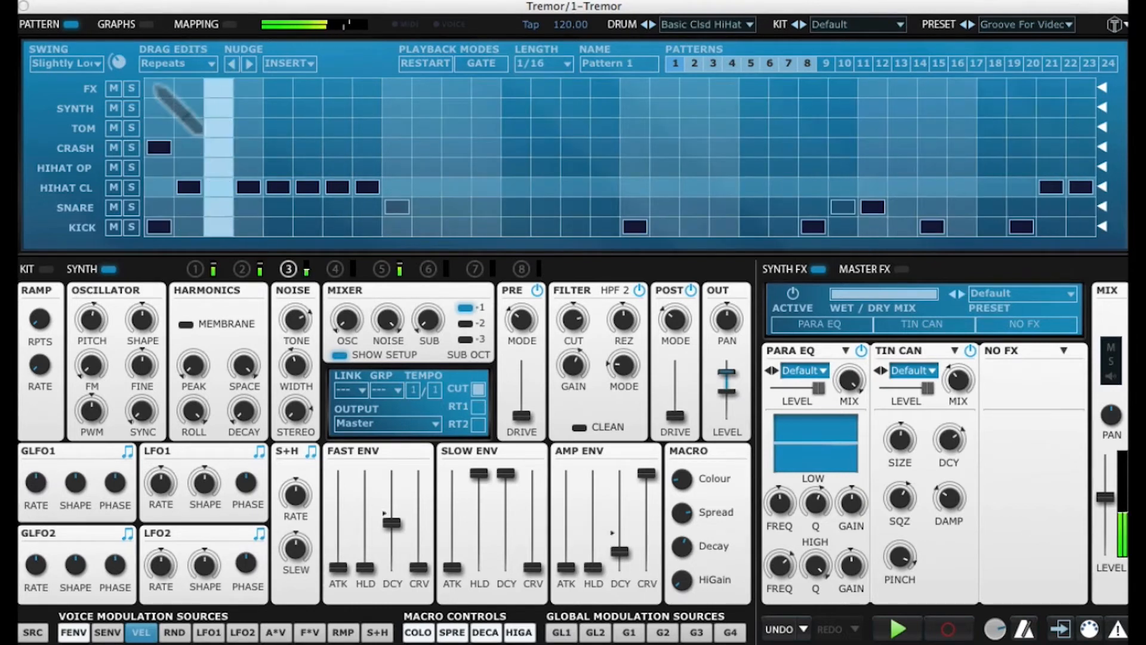
{"action": "key", "text": "space"}
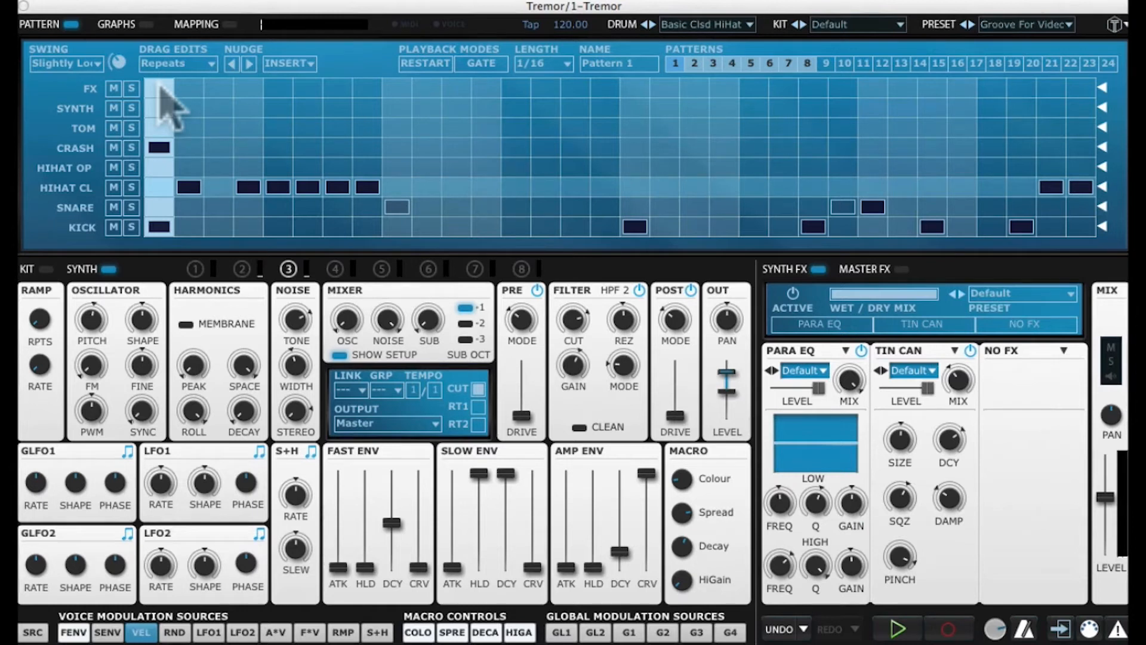
- Review the swing presets, keeping Slightly Looser, and locate the swing amount control
{"action": "left_click", "coordinate": [98, 64]}
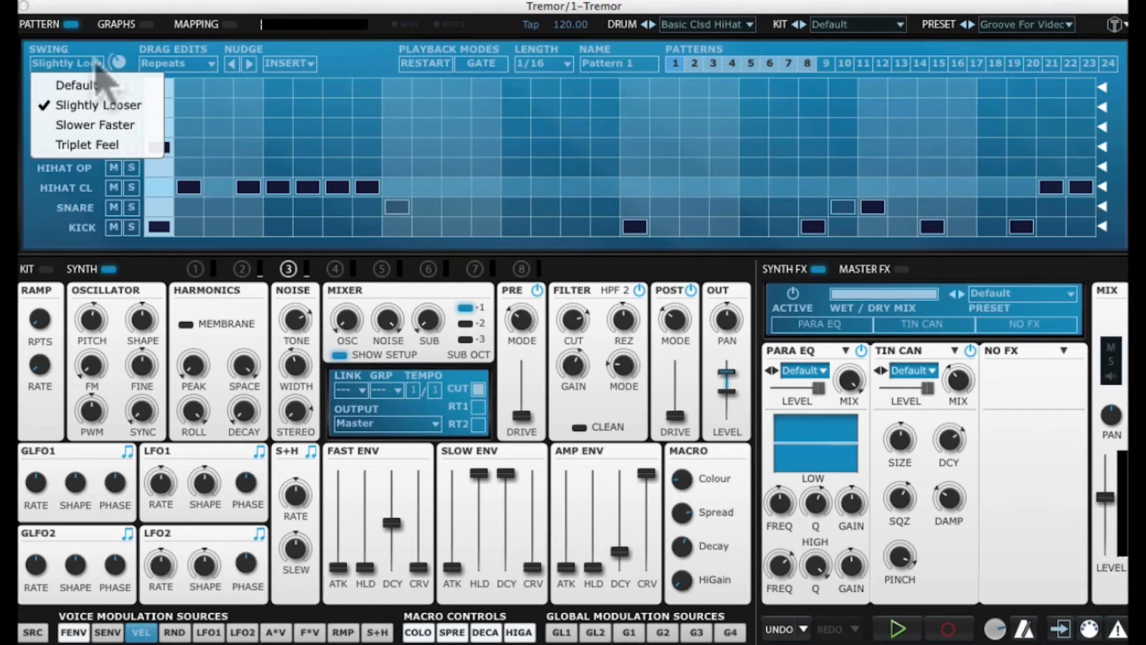
{"action": "left_click", "coordinate": [97, 65]}
{"action": "mouse_move", "coordinate": [124, 67]}
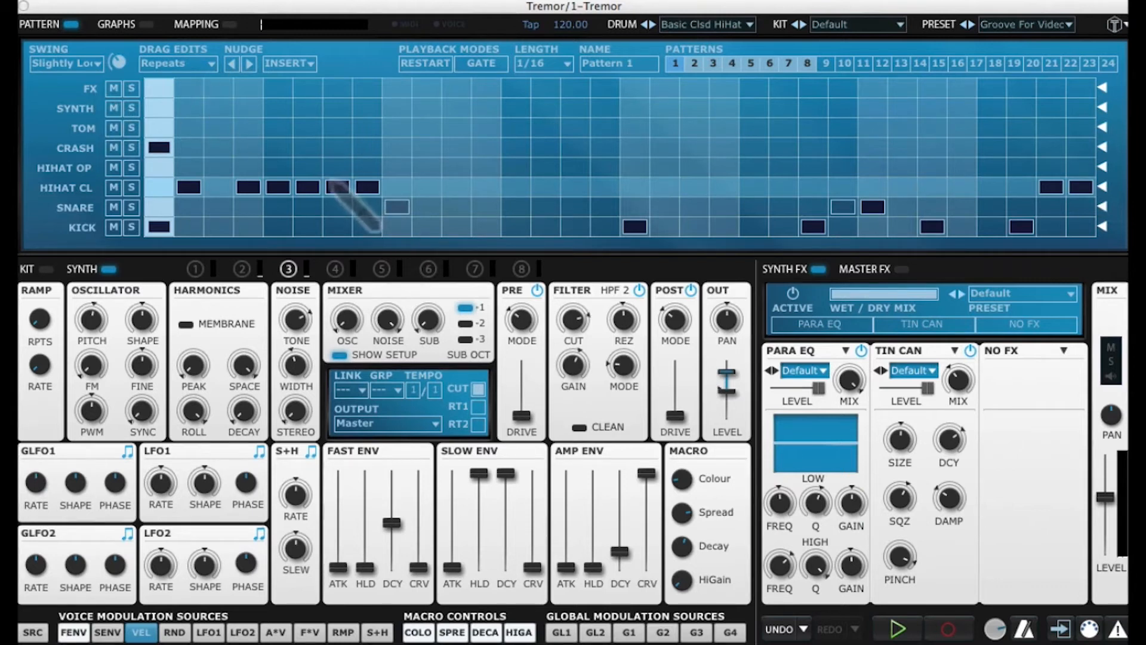
- Set the closed hi-hat hits to two repeats on step 7 and three on step 8, and audition the pattern
{"action": "mouse_move", "coordinate": [334, 182]}
{"action": "left_mouse_down"}
{"action": "mouse_move", "coordinate": [337, 169]}
{"action": "mouse_move", "coordinate": [365, 177]}
{"action": "mouse_move", "coordinate": [360, 168]}
{"action": "left_mouse_up"}
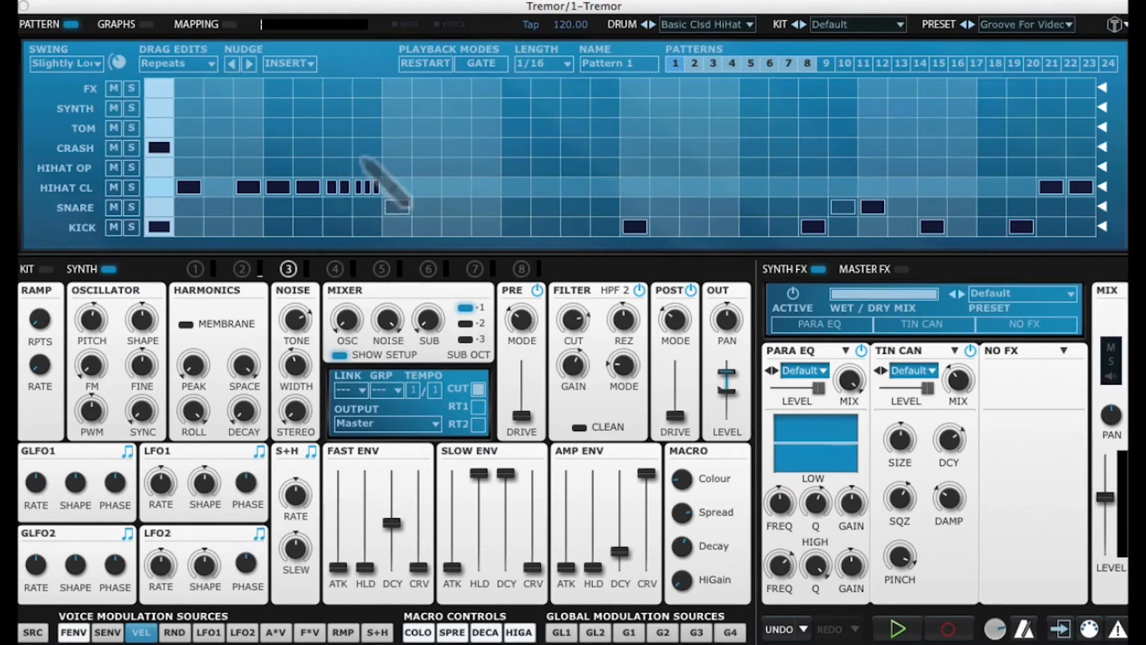
{"action": "key", "text": "space"}
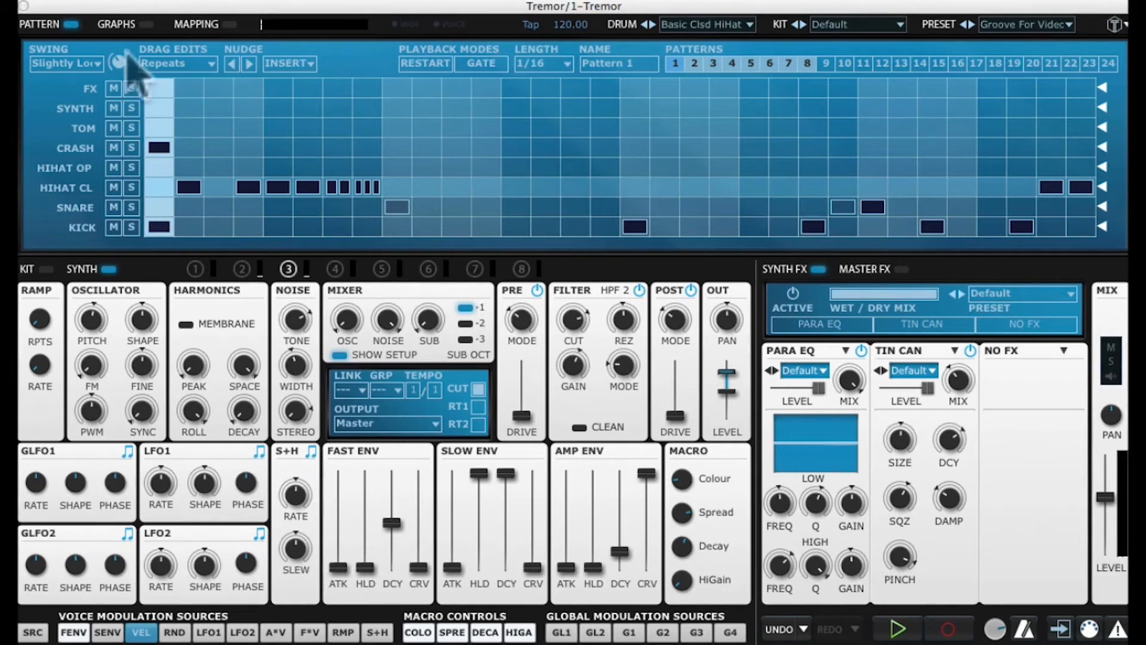
- Delete the closed hi-hat hits on steps 7 and 8
{"action": "left_click", "coordinate": [367, 187]}
{"action": "left_click", "coordinate": [338, 187]}
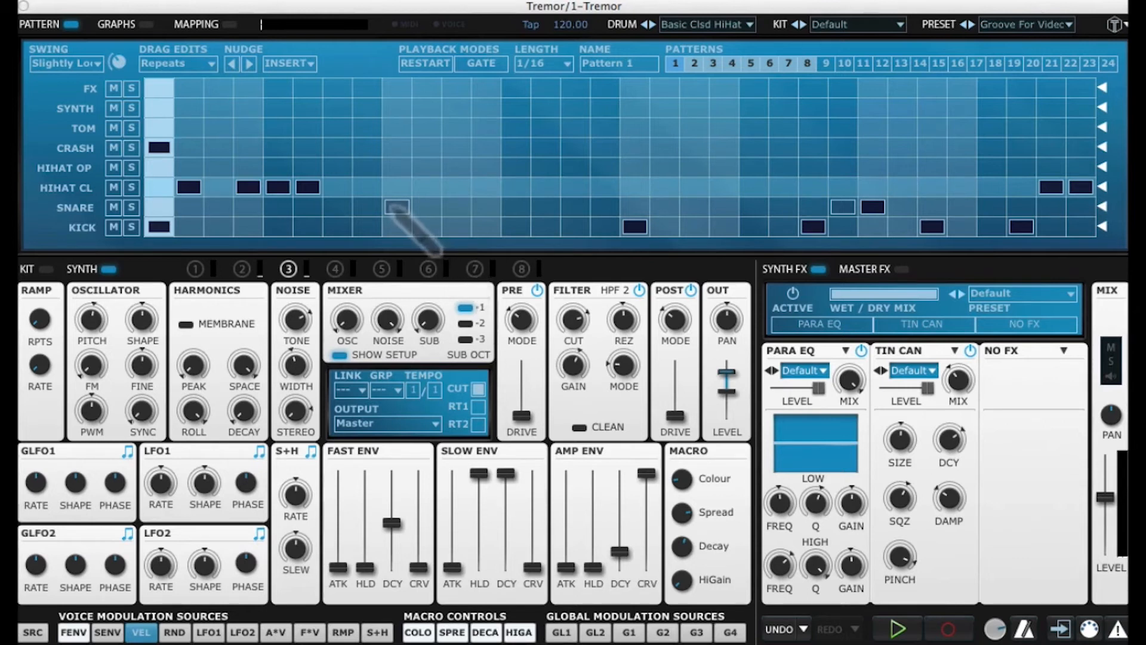
- Select the closed hi-hat hits on steps 2 to 6 and nudge them back and forth, leaving them one step later
{"action": "left_click_drag", "start_coordinate": [339, 176], "coordinate": [176, 194]}
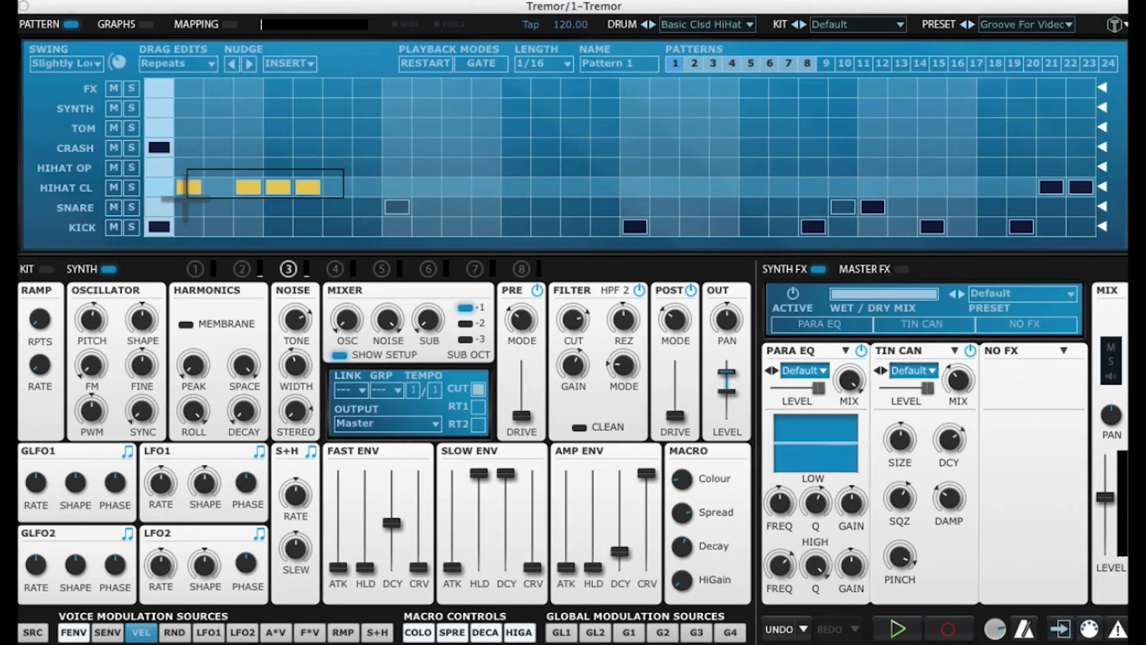
{"action": "left_click", "coordinate": [249, 64]}
{"action": "left_click", "coordinate": [249, 64]}
{"action": "left_click", "coordinate": [249, 64]}
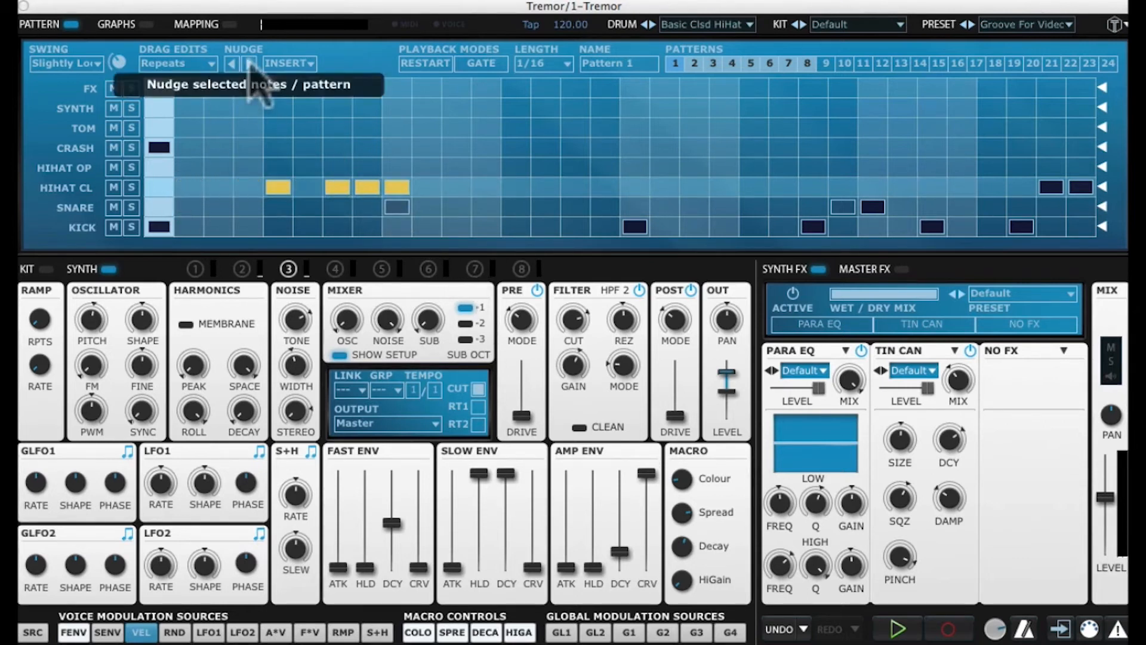
{"action": "left_click", "coordinate": [249, 63]}
{"action": "left_click", "coordinate": [249, 64]}
{"action": "left_click", "coordinate": [249, 64]}
{"action": "left_click", "coordinate": [232, 64]}
{"action": "left_click", "coordinate": [231, 63]}
{"action": "left_click", "coordinate": [232, 64]}
{"action": "left_click", "coordinate": [232, 64]}
{"action": "left_click", "coordinate": [232, 63]}
{"action": "left_click", "coordinate": [231, 63]}
{"action": "left_click", "coordinate": [249, 64]}
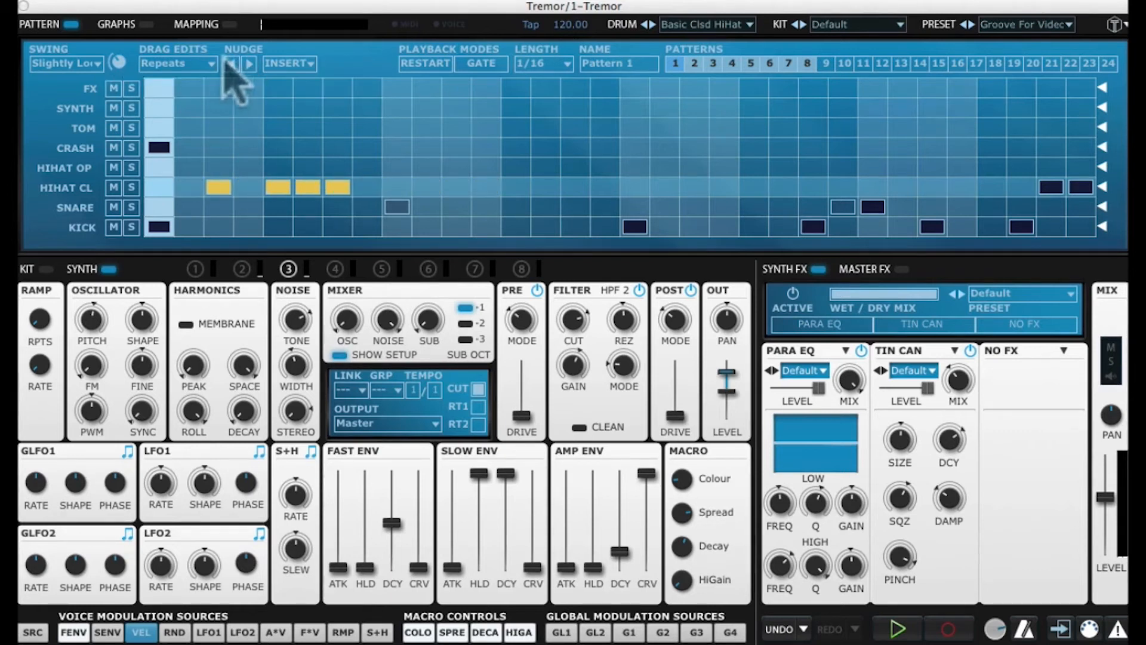
- Nudge the selected closed hi-hat hits back and forth during playback, ending on steps 2, 4, 5 and 6, and add a hit on step 8
{"action": "left_click", "coordinate": [250, 63]}
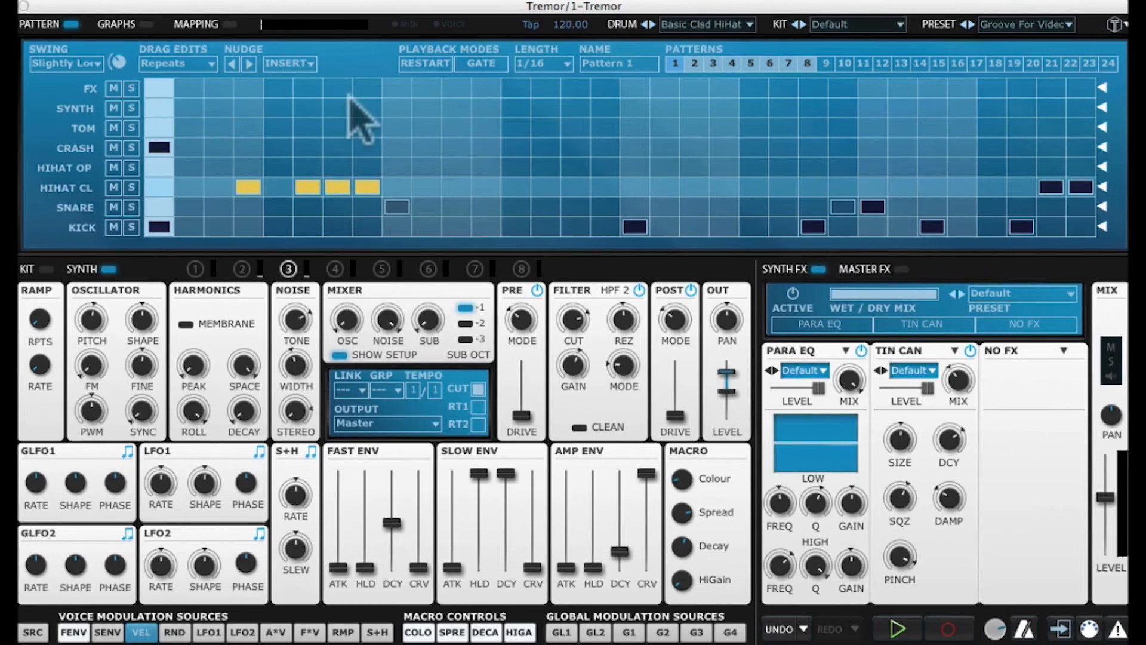
{"action": "key", "text": "space"}
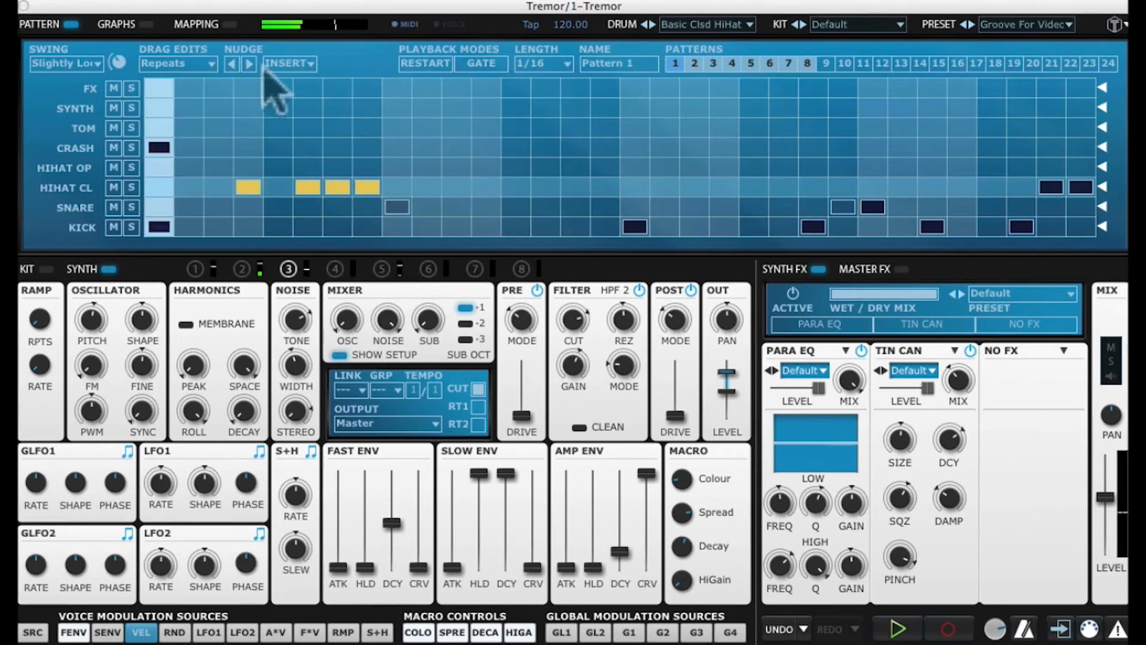
{"action": "left_click", "coordinate": [231, 63]}
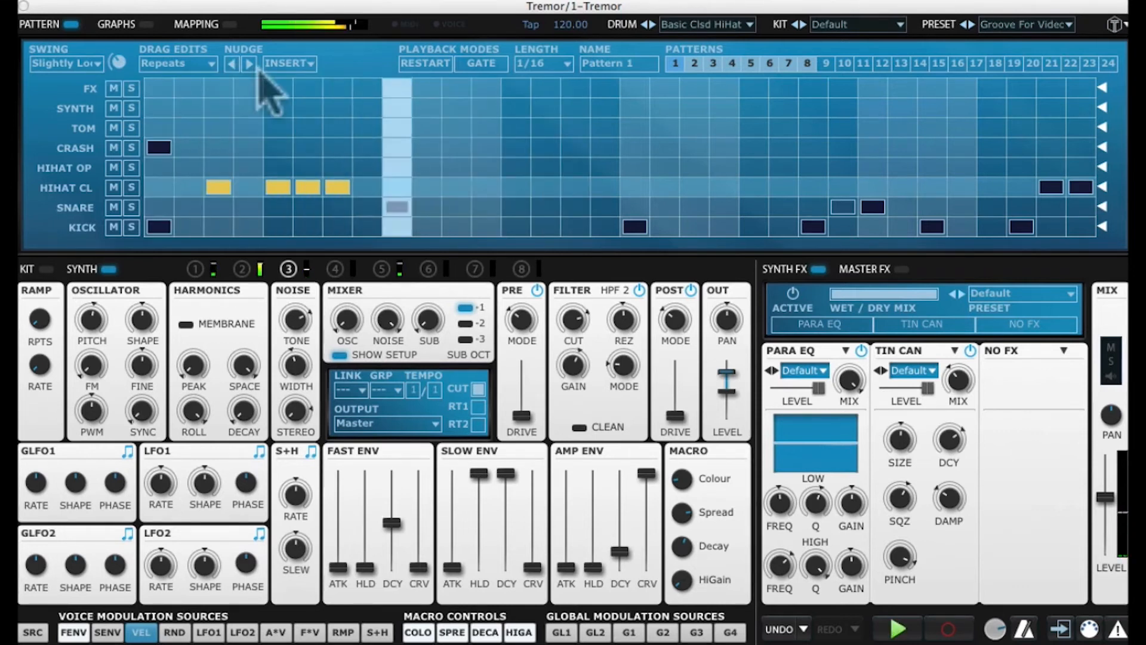
{"action": "left_click", "coordinate": [231, 64]}
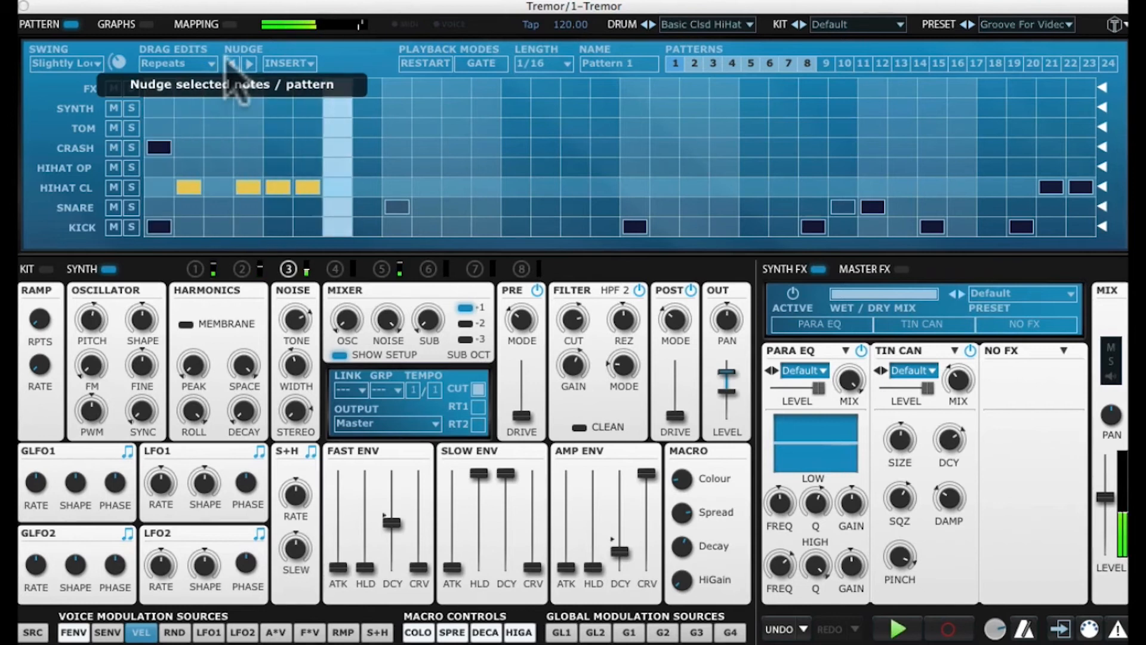
{"action": "left_click", "coordinate": [367, 188]}
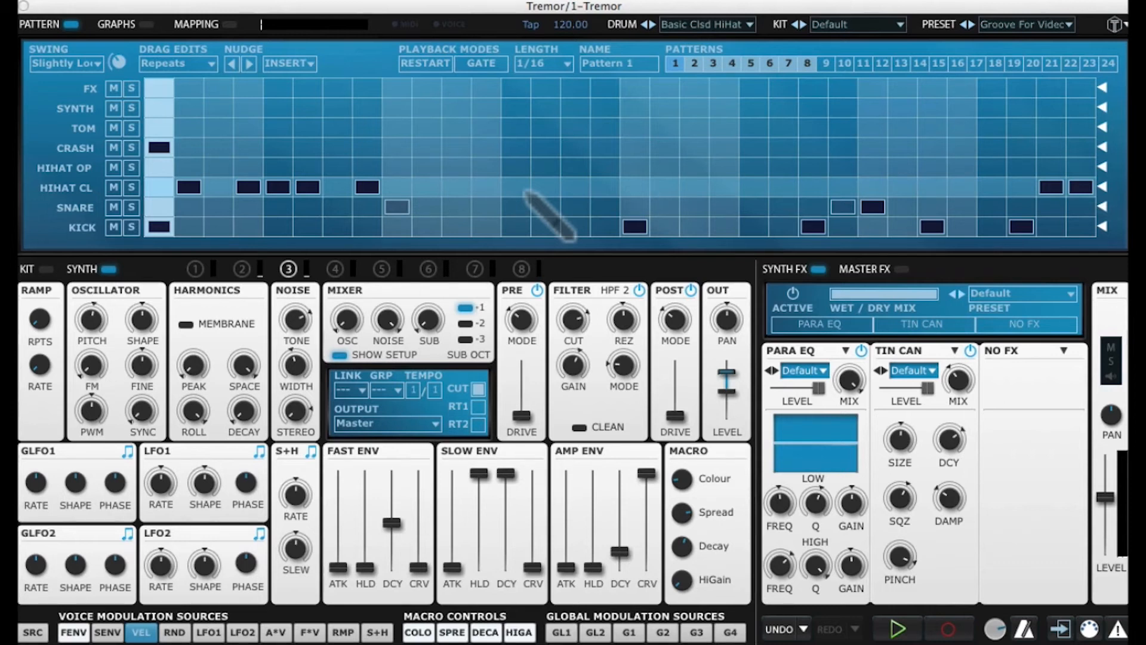
- View pattern 2, return to pattern 1, and shorten its closed hi-hat lane to 24 steps for playback
{"action": "left_click", "coordinate": [696, 64]}
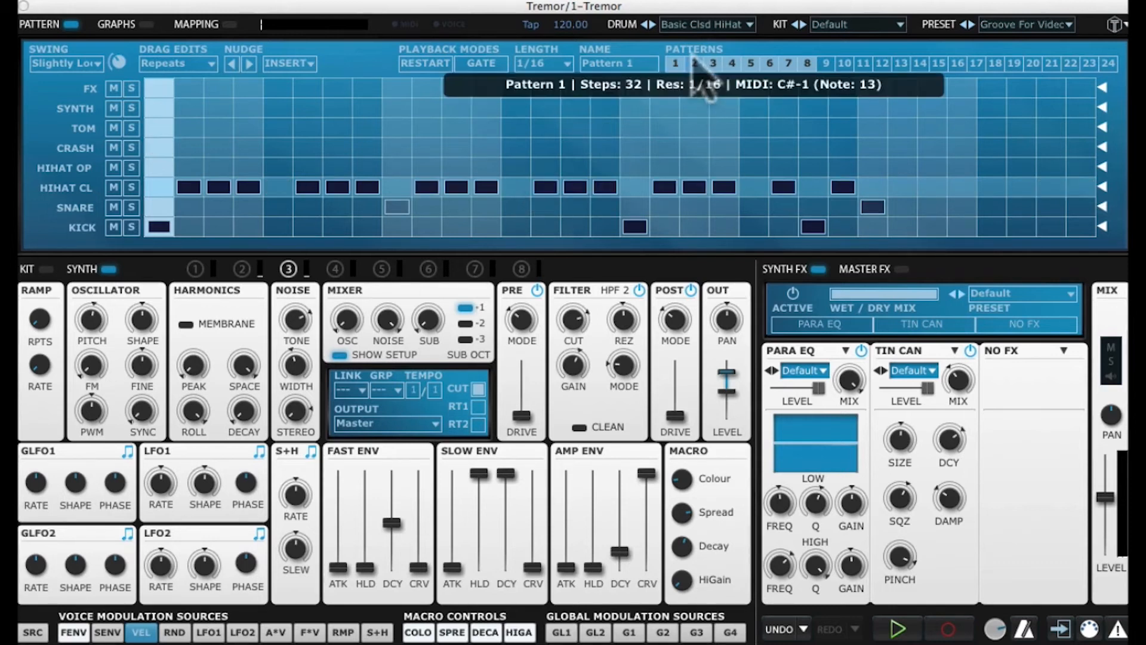
{"action": "left_click", "coordinate": [674, 64]}
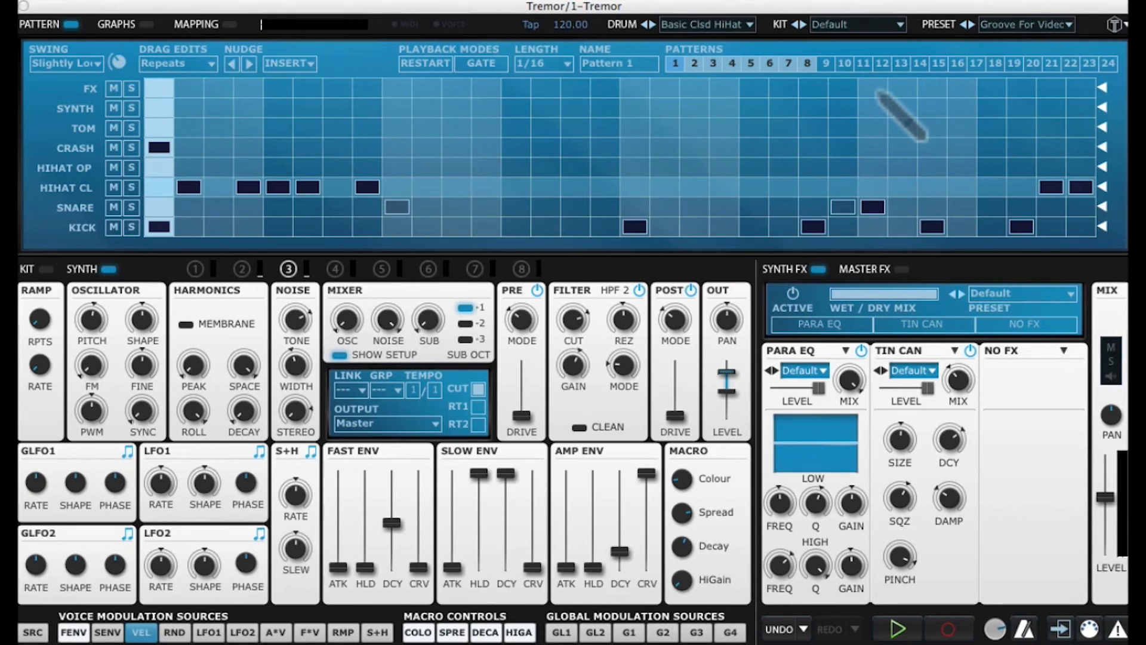
{"action": "left_click_drag", "start_coordinate": [1080, 188], "coordinate": [864, 188]}
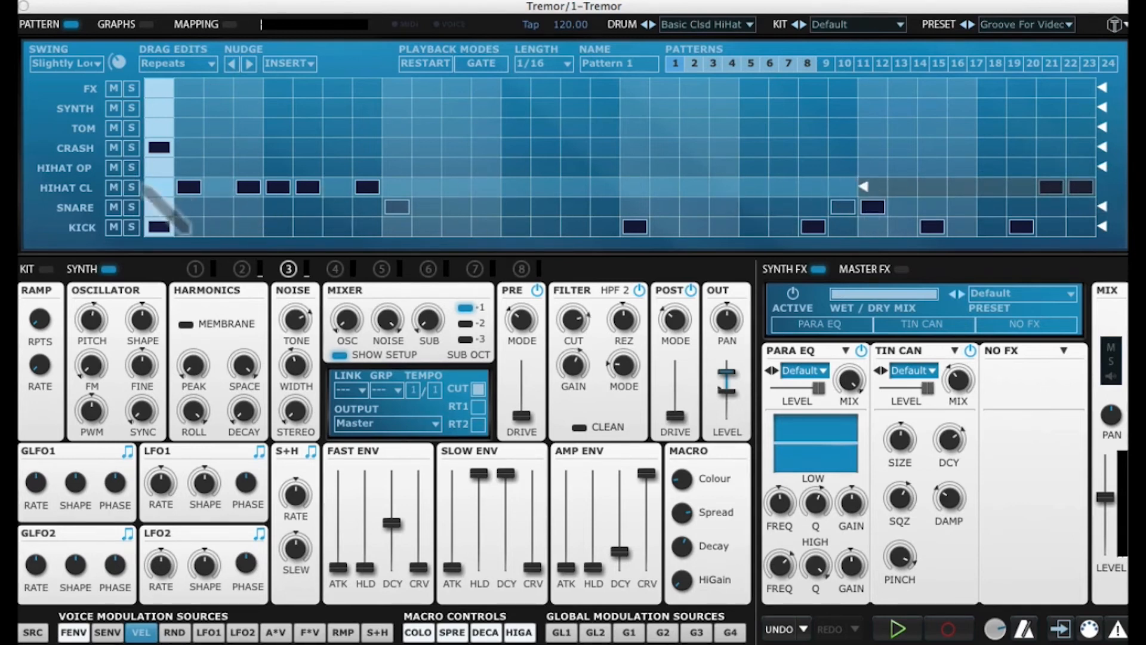
{"action": "key", "text": "space"}
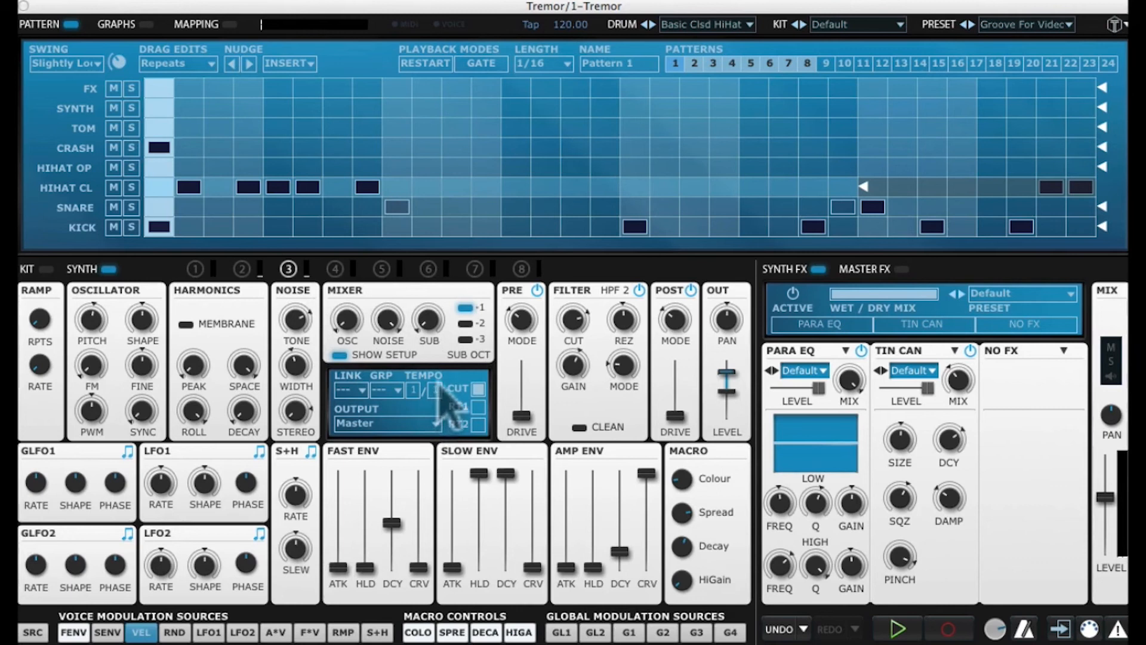
- Display the closed hi-hat's setup options, set its tempo ratio to 1/2, and audition the pattern
{"action": "left_click", "coordinate": [340, 355]}
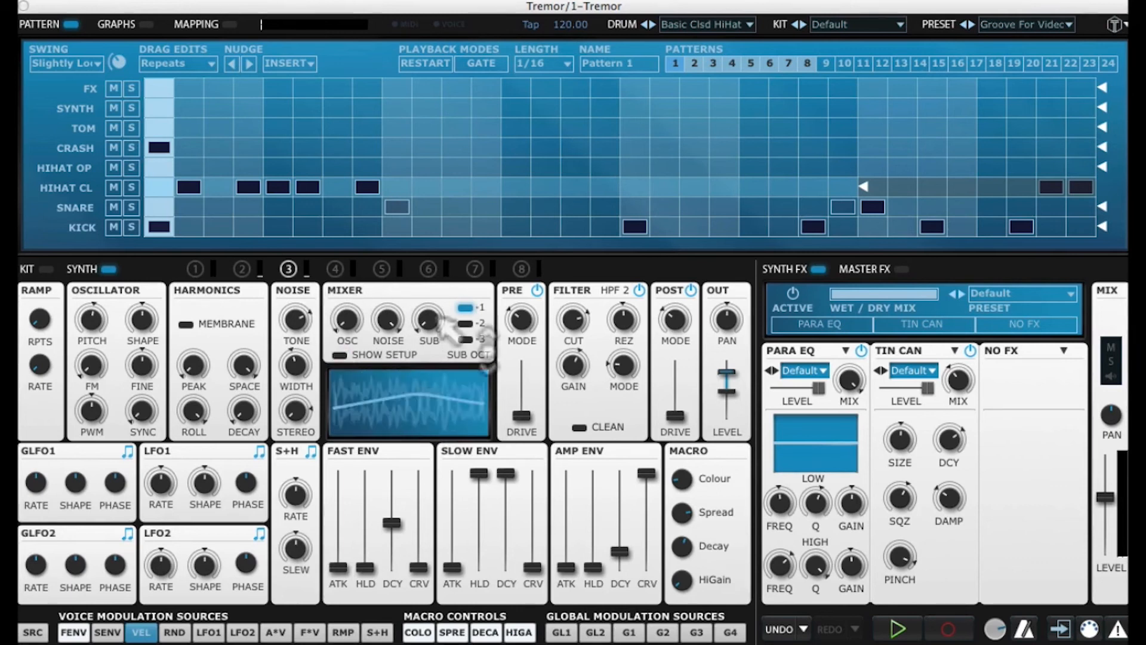
{"action": "left_click", "coordinate": [339, 355]}
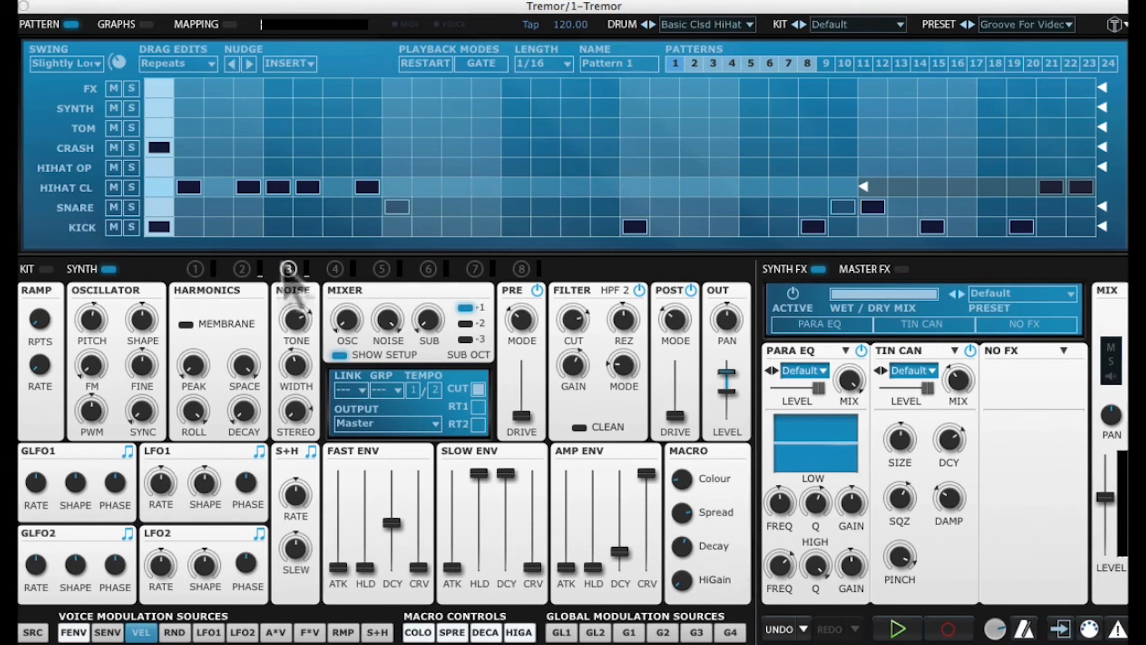
{"action": "left_click", "coordinate": [340, 356]}
{"action": "left_click", "coordinate": [340, 356]}
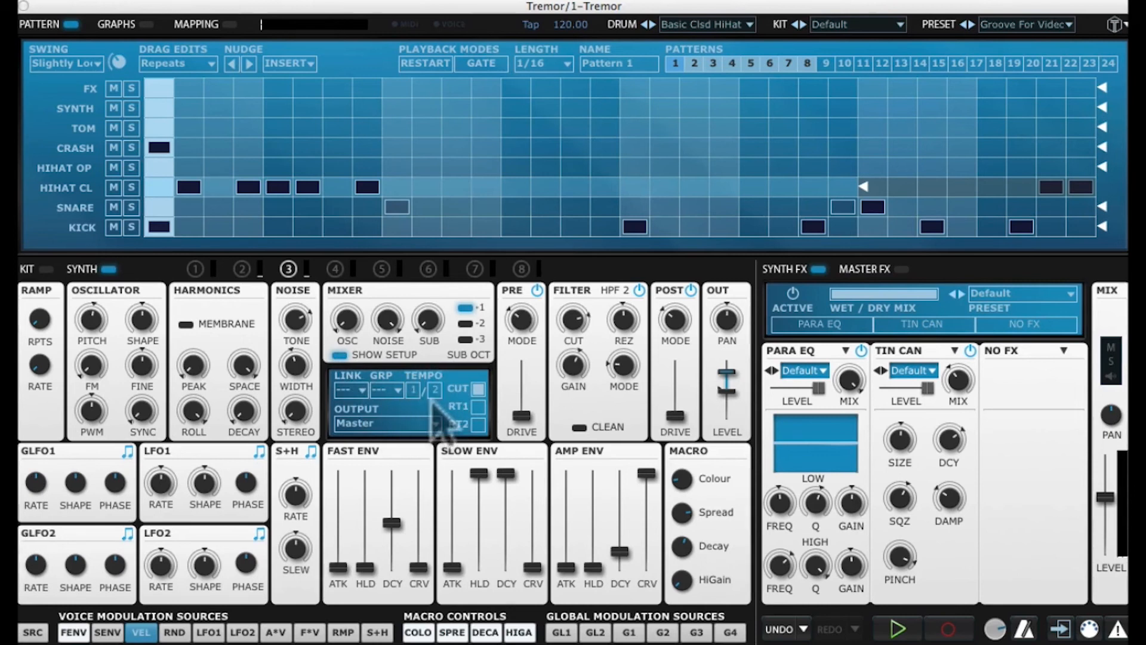
{"action": "key", "text": "space"}
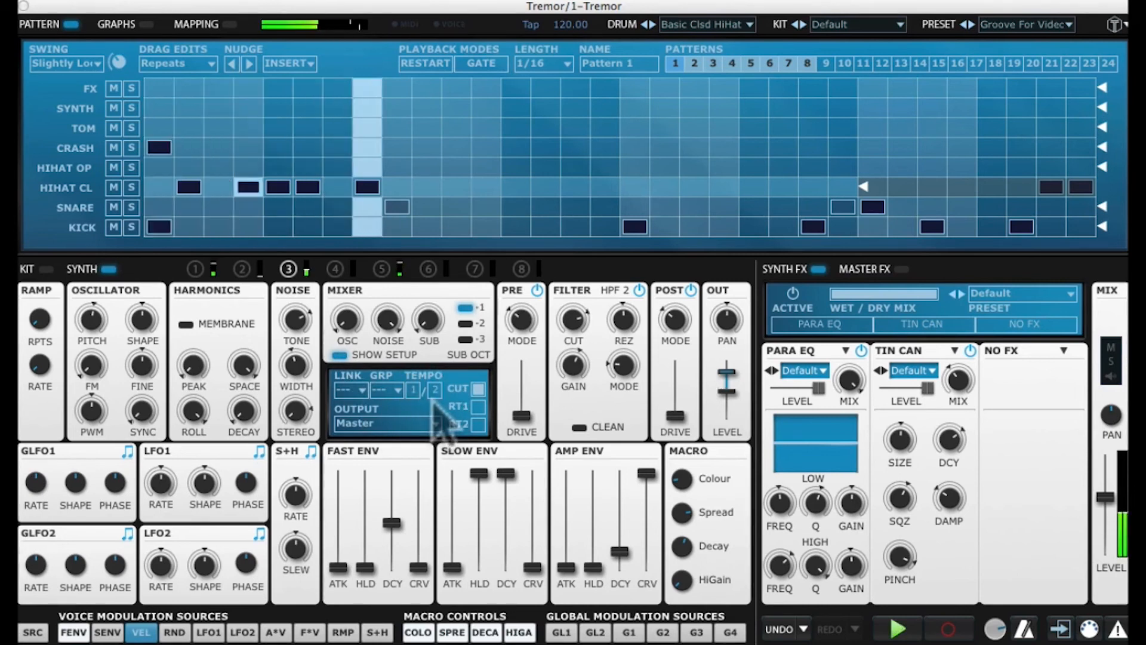
{"action": "key", "text": "space"}
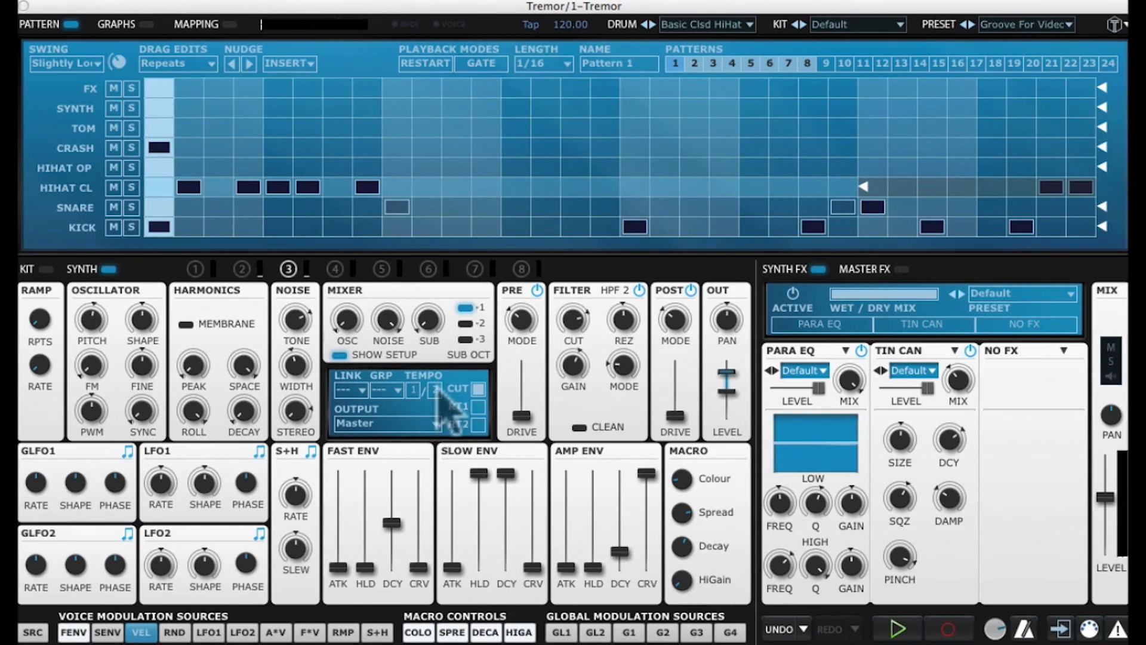
- Set the closed hi-hat's tempo ratio to 2/1, audition the pattern, and raise the ratio to 9/1 during playback
{"action": "left_click_drag", "start_coordinate": [414, 387], "coordinate": [438, 391]}
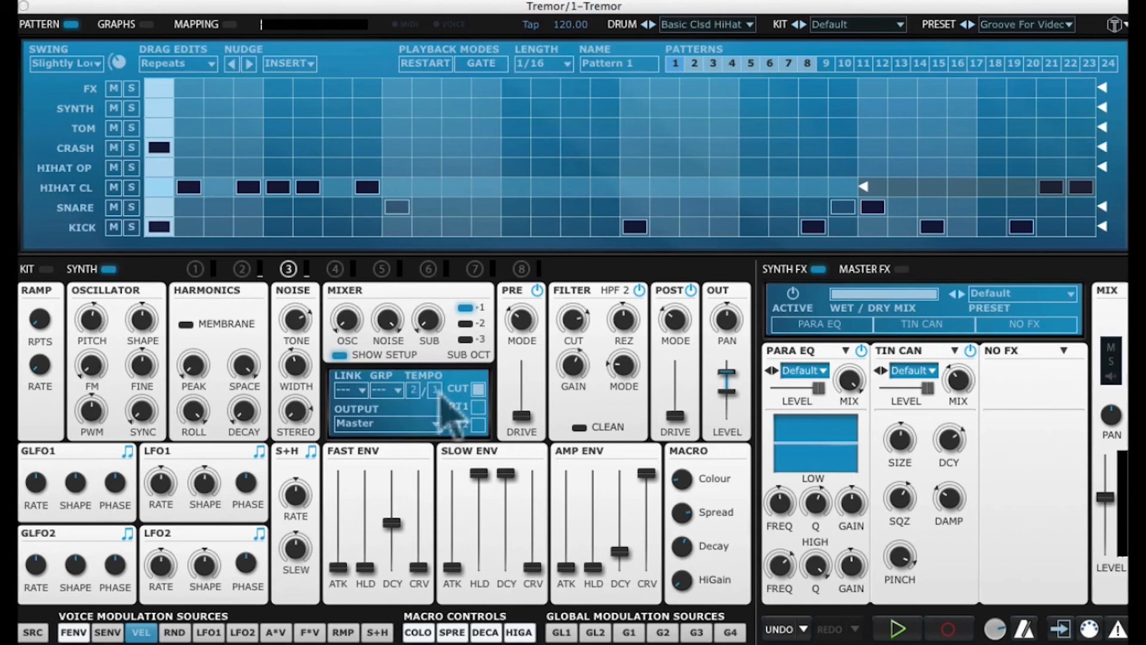
{"action": "key", "text": "space"}
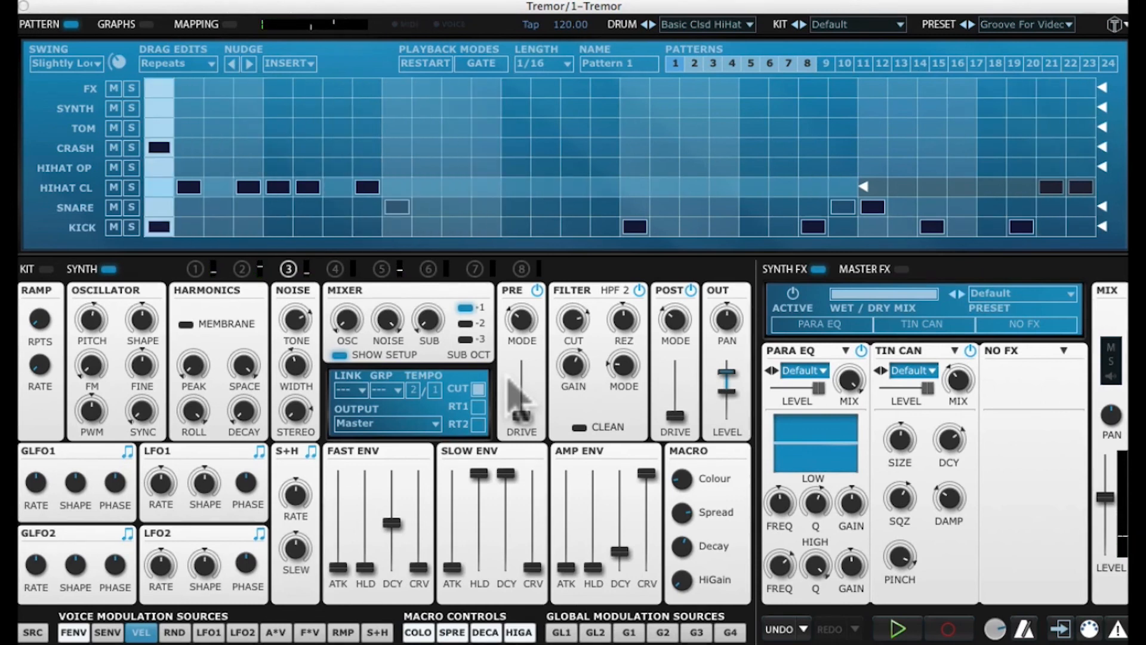
{"action": "left_click_drag", "start_coordinate": [412, 386], "coordinate": [418, 301]}
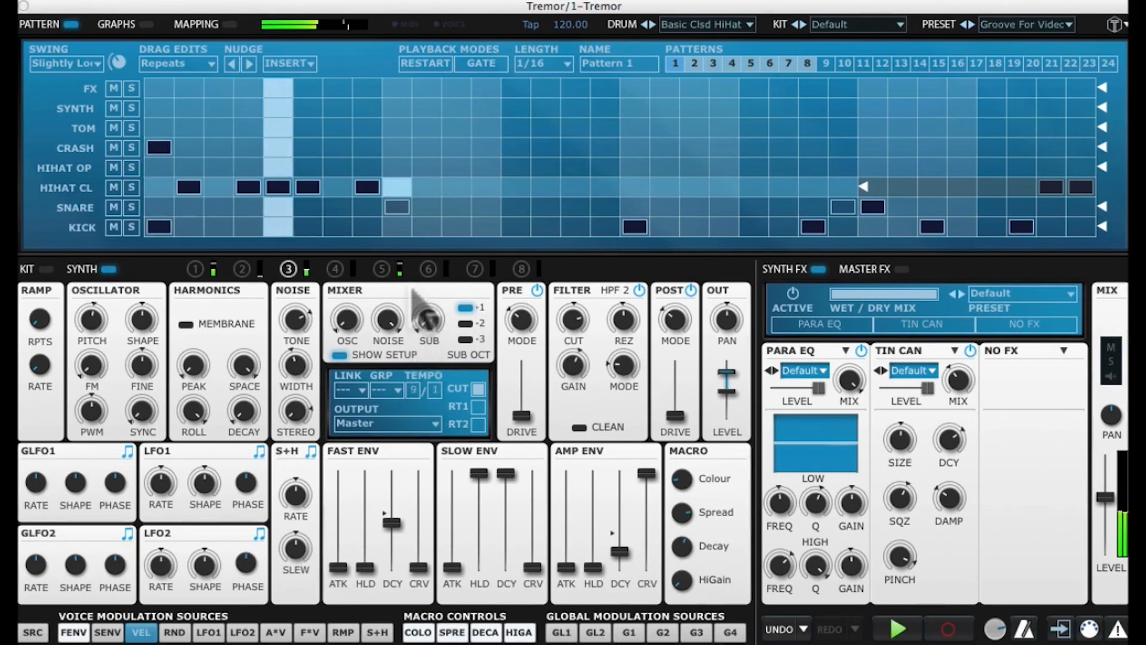